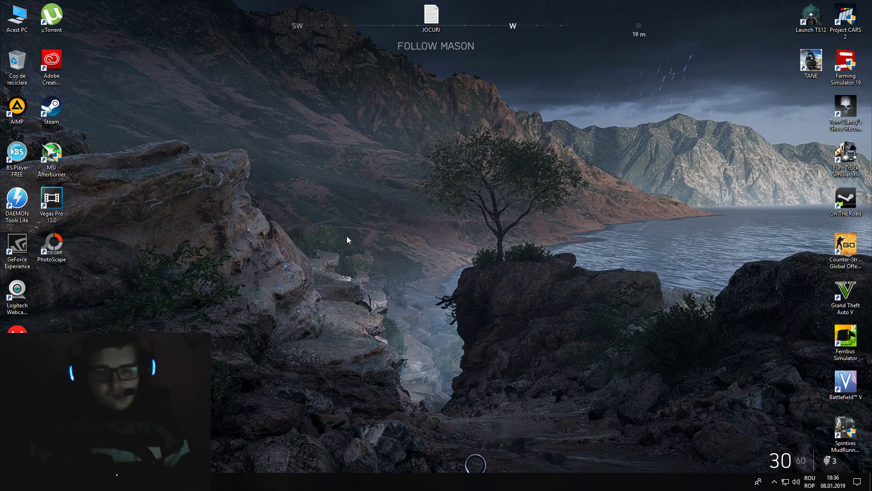
right_click(350, 214)
click(373, 242)
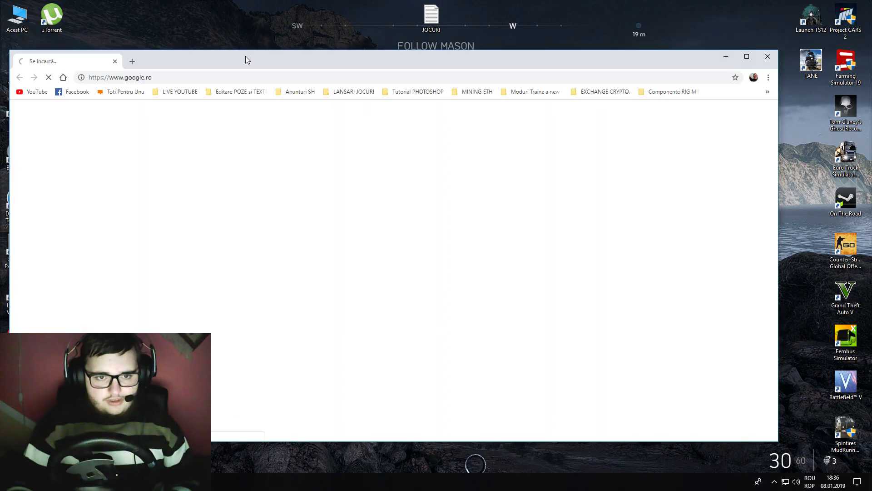
Maximize the browser window and go to the ReShade website at reshade.me
double_click(246, 56)
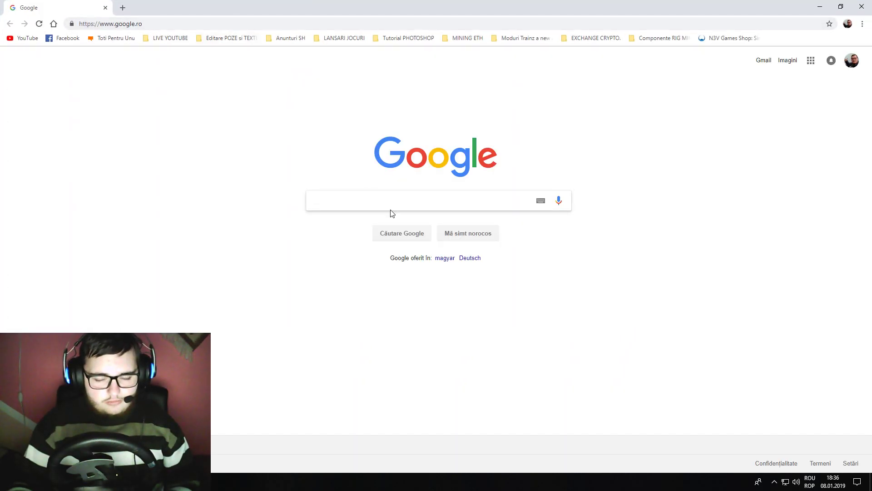
click(149, 20)
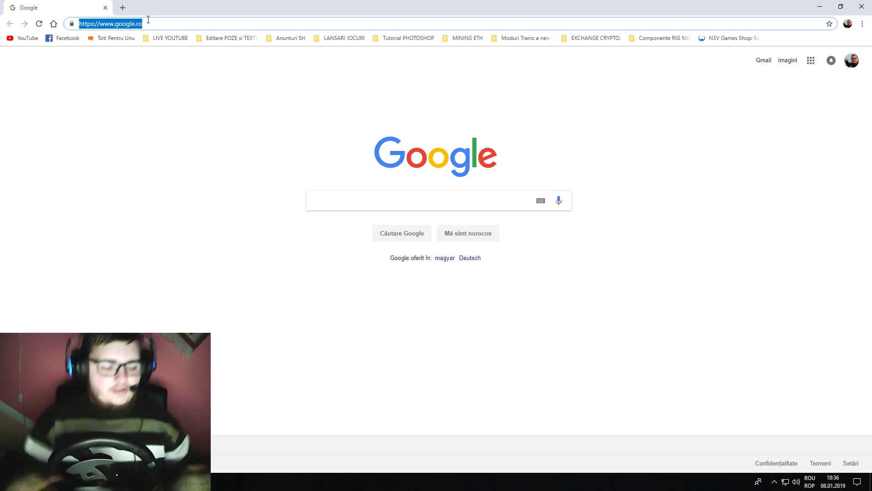
text(re)
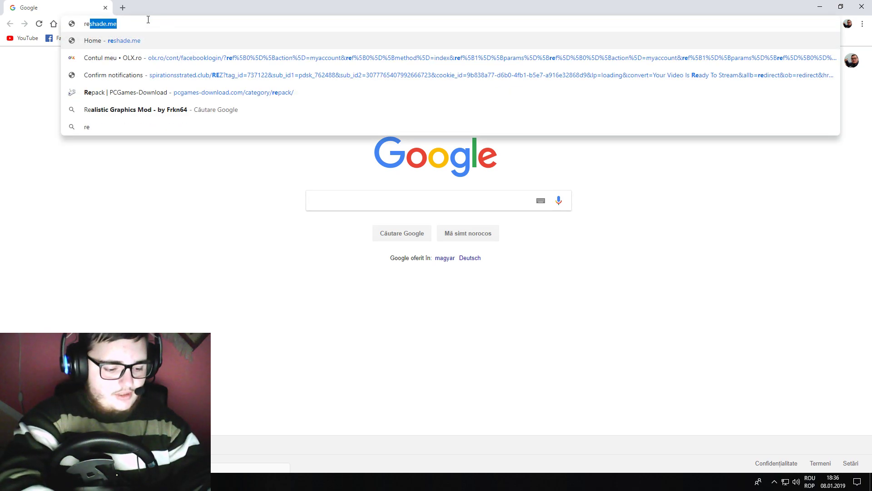
text(s)
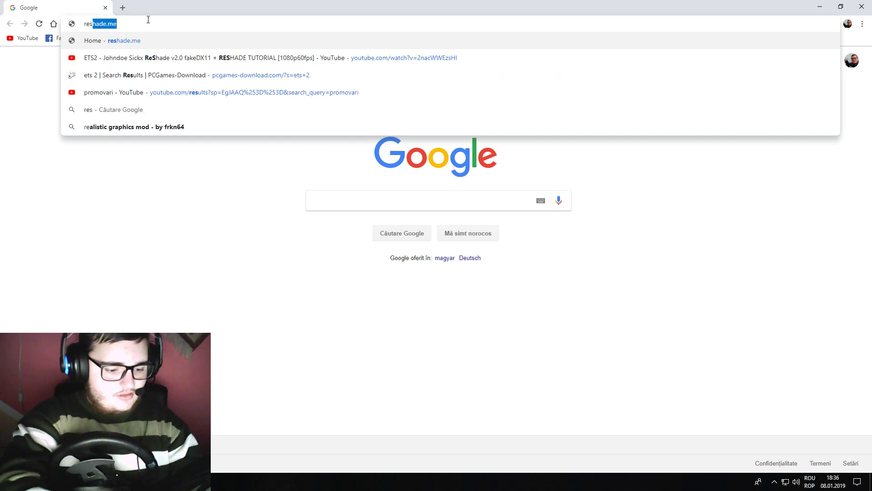
text(hade)
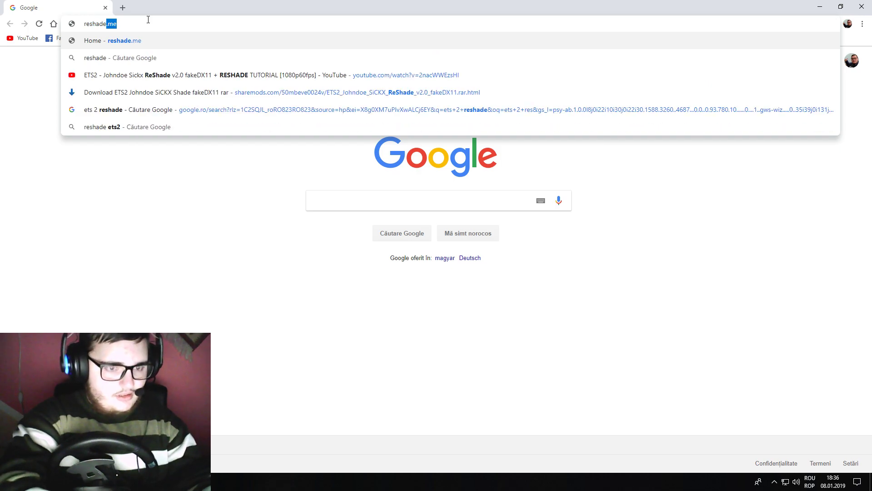
text(.me)
key(Return)
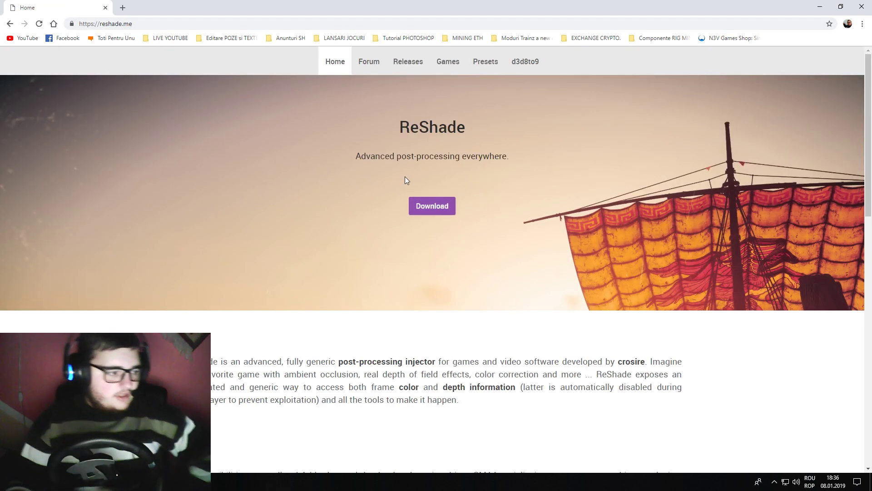
Request the ReShade 4.0.2 setup download, but cancel saving the file and close the browser
click(436, 208)
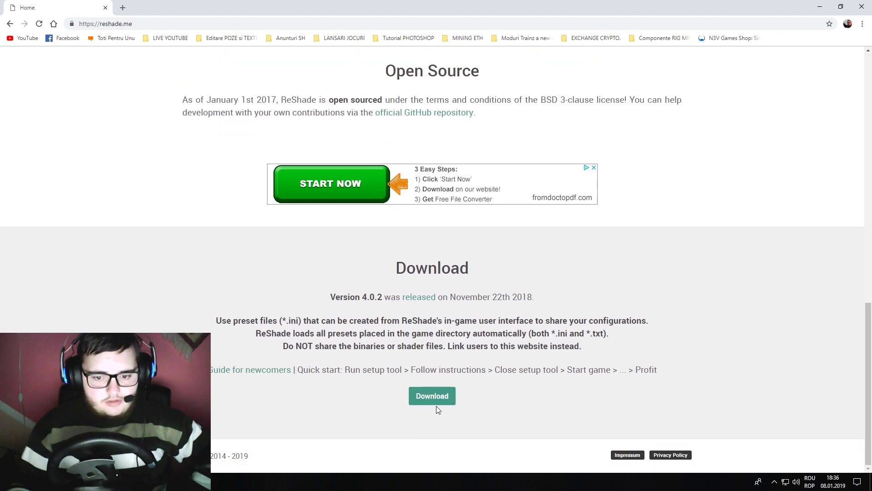
click(423, 399)
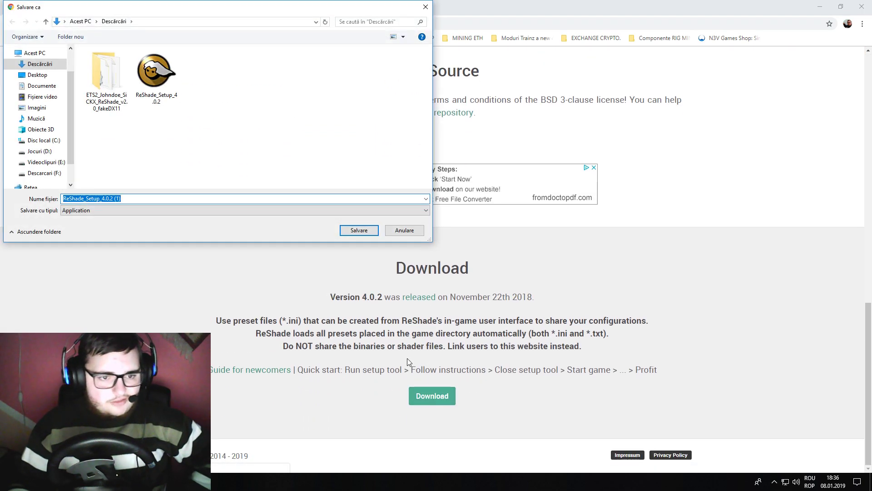
click(167, 72)
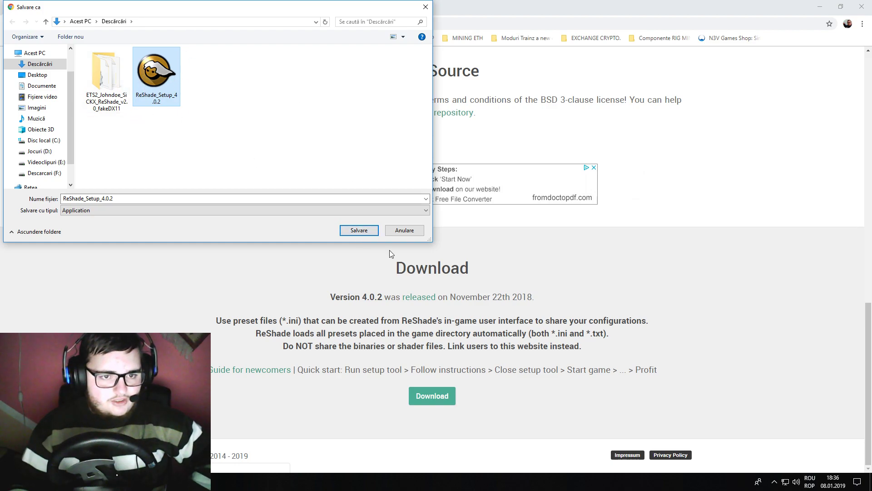
click(407, 232)
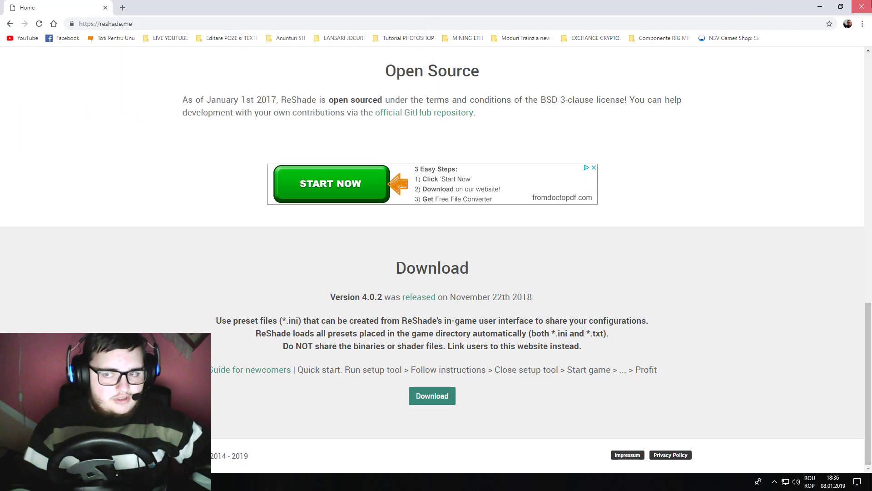
click(862, 7)
right_click(319, 81)
click(335, 112)
Open the Descărcări folder from Acest PC and launch the ReShade_Setup_4.0.2 installer
double_click(17, 17)
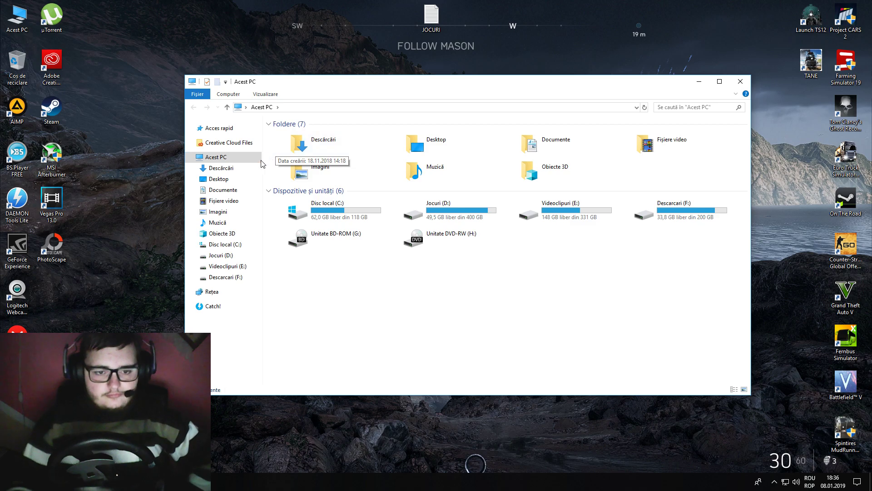
click(245, 170)
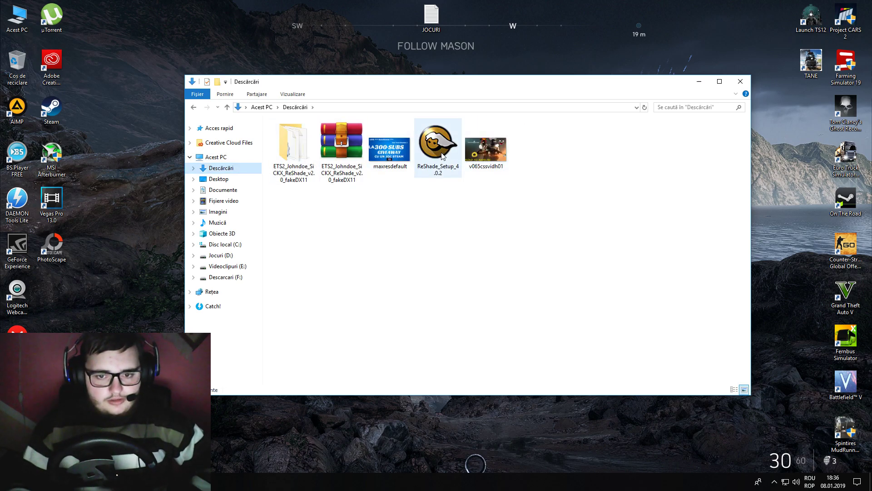
double_click(443, 155)
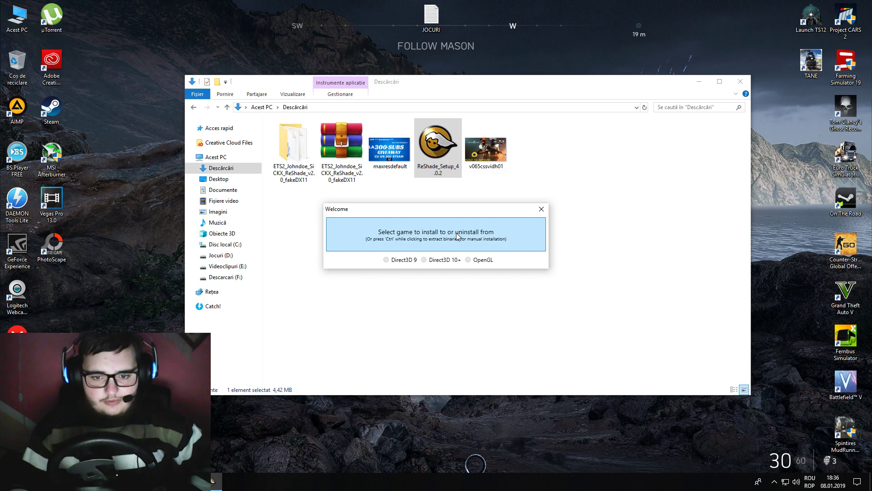
Start selecting the game to install ReShade to and browse to the Jocuri (D:) drive
click(430, 239)
drag(453, 215, 416, 188)
click(325, 249)
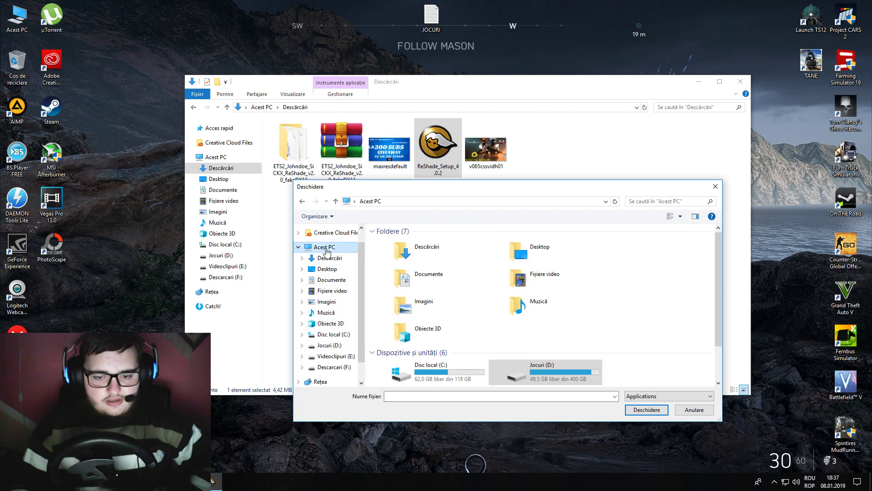
scroll(533, 300, down, 2)
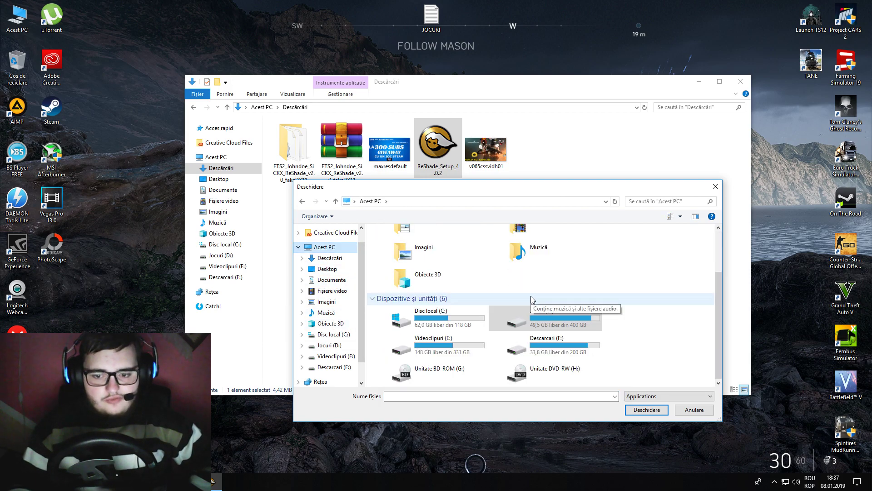
click(475, 317)
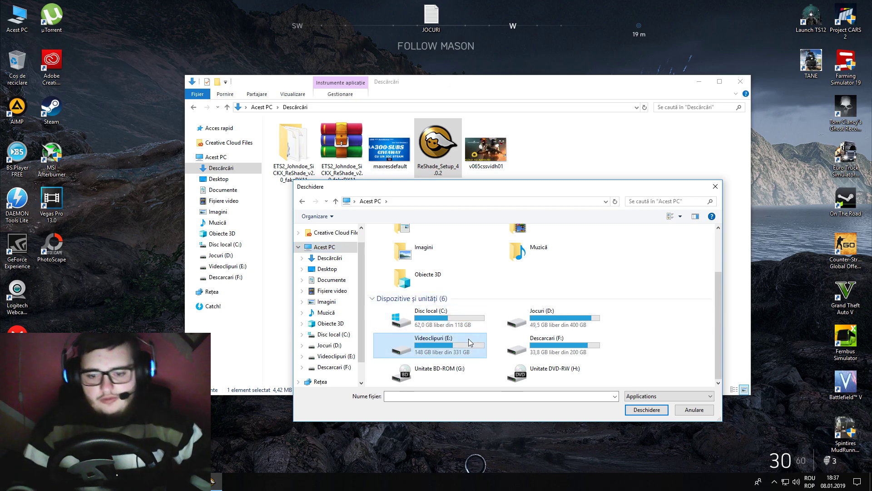
click(568, 349)
scroll(569, 350, up, 2)
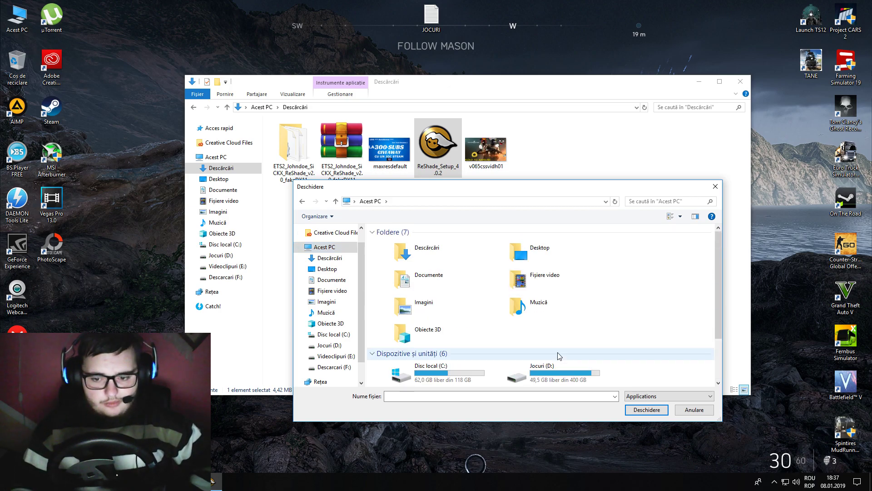
double_click(543, 375)
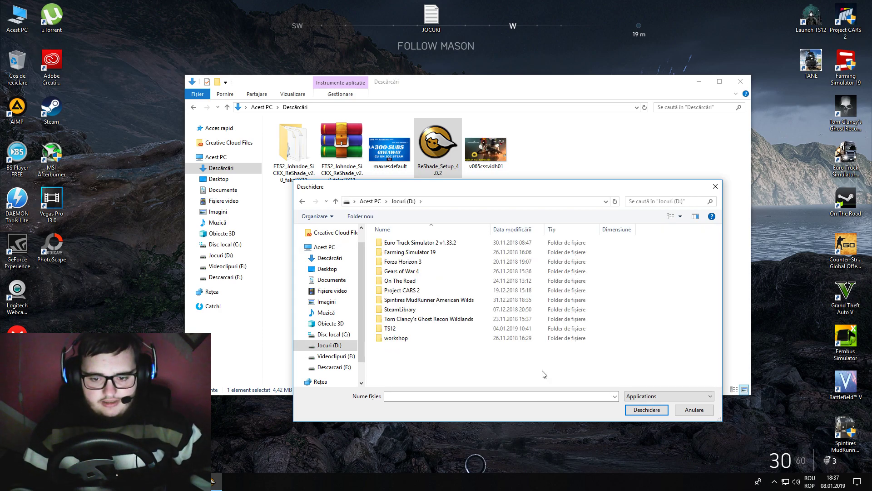
Browse into the win_x64 folder inside the bin folder of Euro Truck Simulator 2 v1.33.2
double_click(418, 244)
double_click(389, 244)
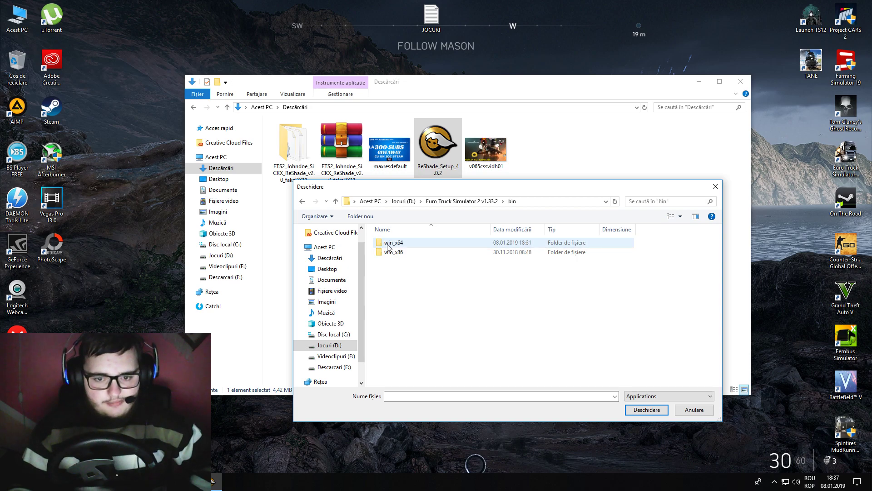
click(391, 245)
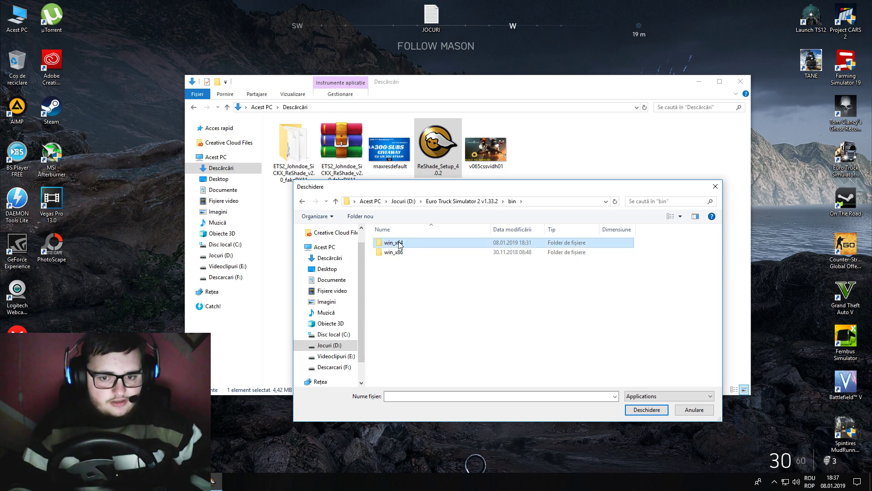
click(402, 255)
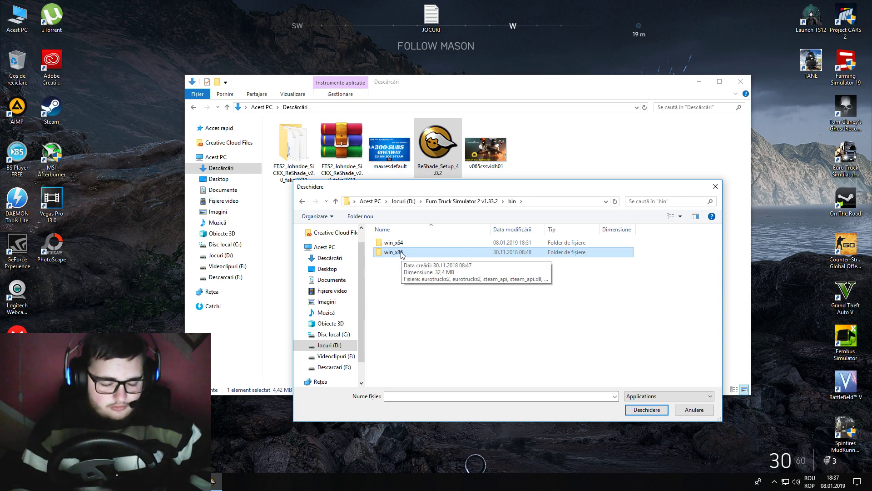
click(402, 243)
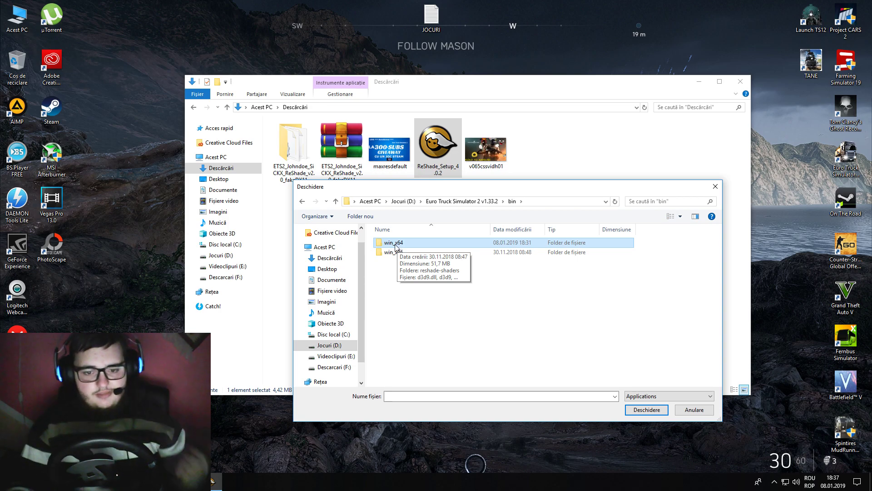
double_click(395, 244)
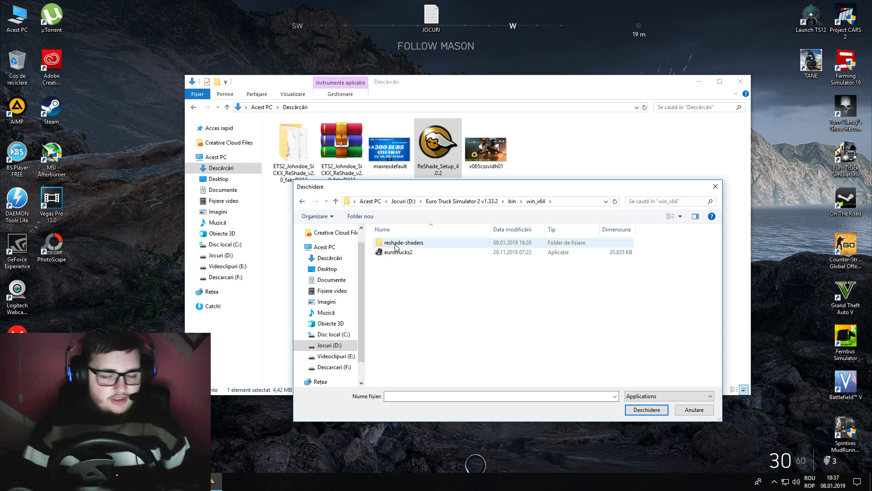
Choose the eurotrucks2 application in the win_x64 folder as the game for ReShade
click(398, 253)
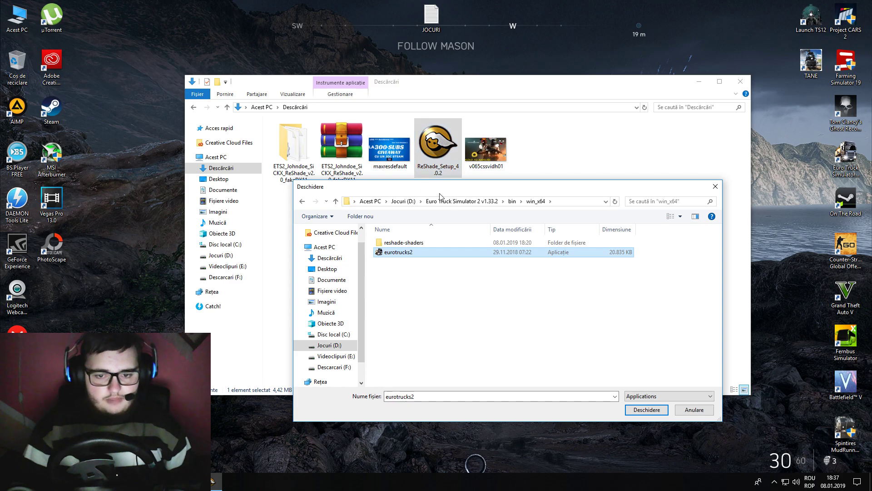
click(429, 242)
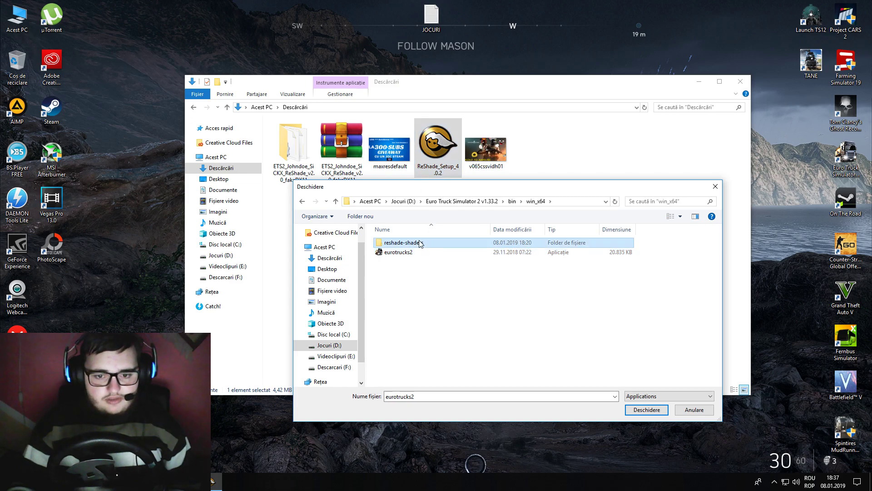
click(395, 254)
click(641, 410)
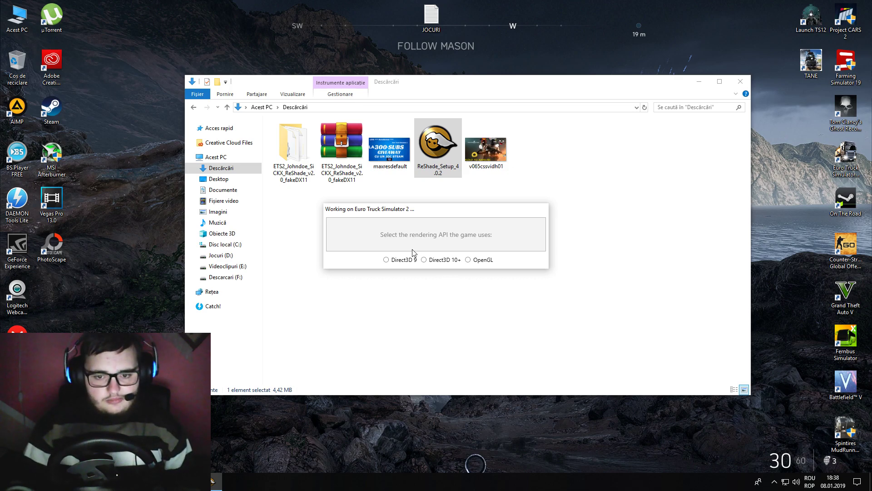
Install ReShade for Direct3D 9 over the existing installation and accept the download of the standard effects collection
click(400, 260)
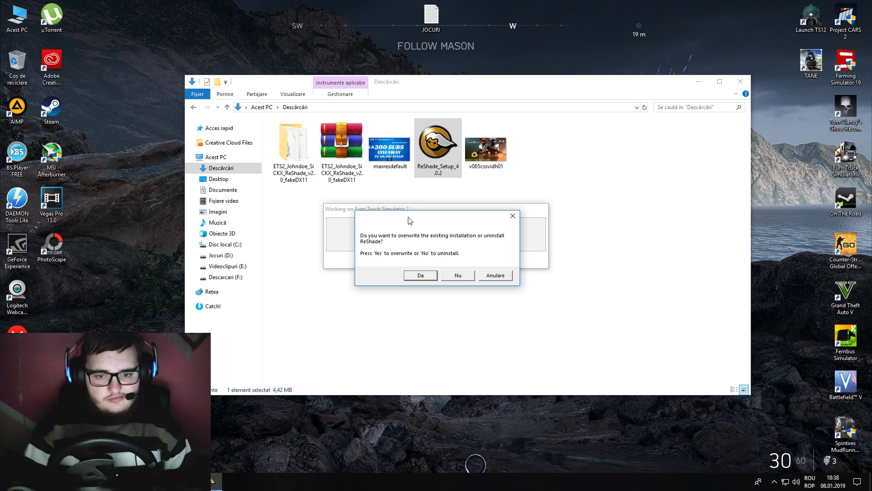
click(425, 277)
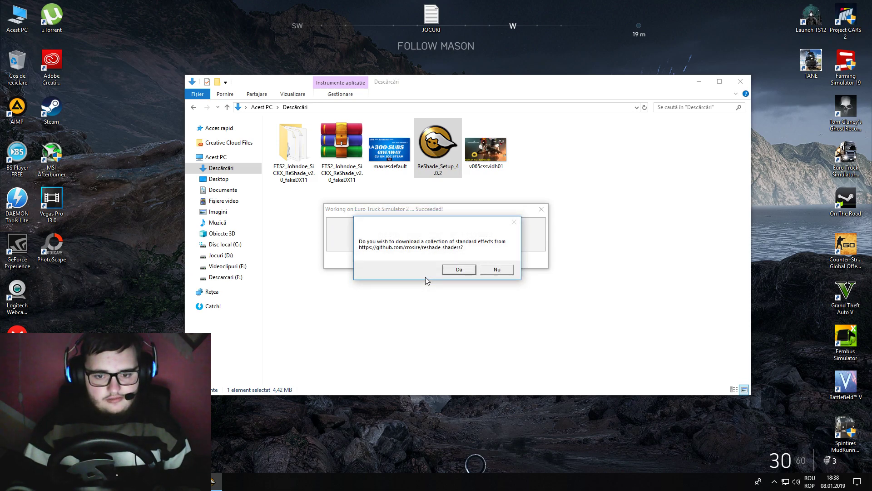
click(458, 273)
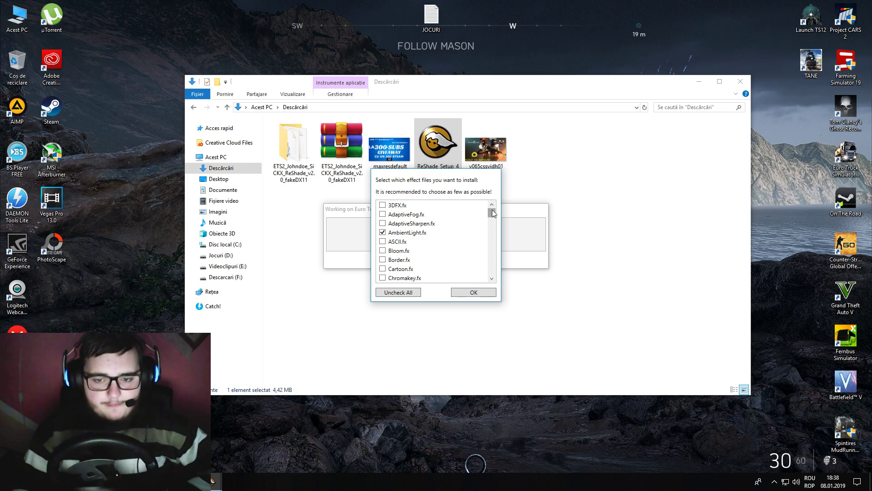
Go through the effect file list from 3DFX.fx to Vignette.fx and confirm the ticked files for installation
mouse_move(493, 209)
mouse_down()
mouse_move(493, 266)
mouse_move(496, 210)
mouse_up()
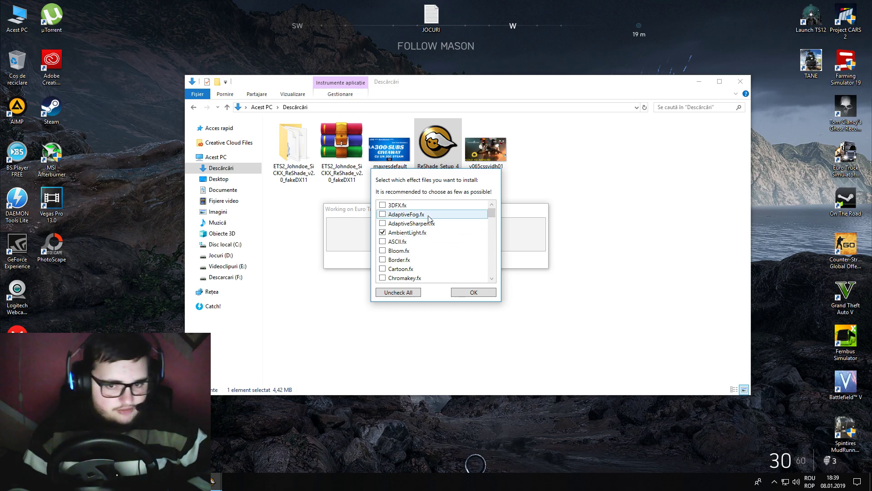
mouse_move(496, 217)
mouse_down()
mouse_move(495, 247)
mouse_move(494, 204)
mouse_up()
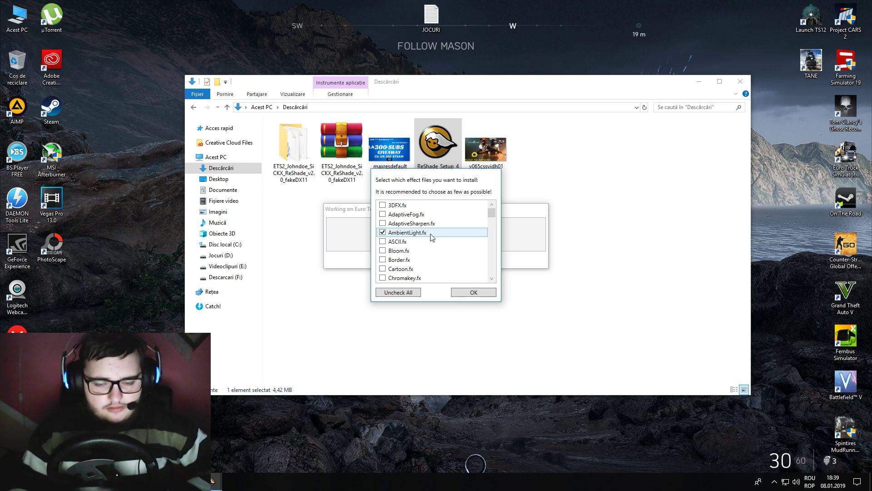
click(491, 279)
click(492, 278)
click(491, 278)
click(491, 278)
click(492, 278)
click(492, 278)
click(492, 278)
click(491, 279)
click(491, 278)
click(492, 278)
click(492, 278)
click(491, 278)
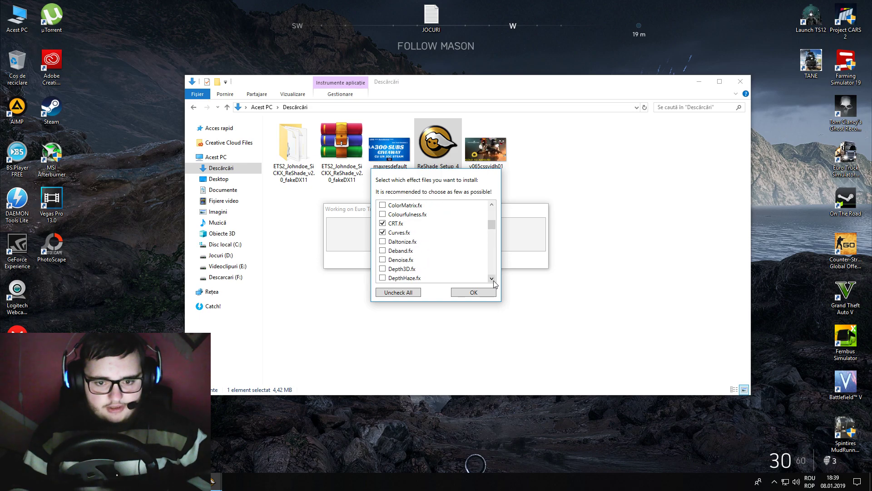
click(391, 230)
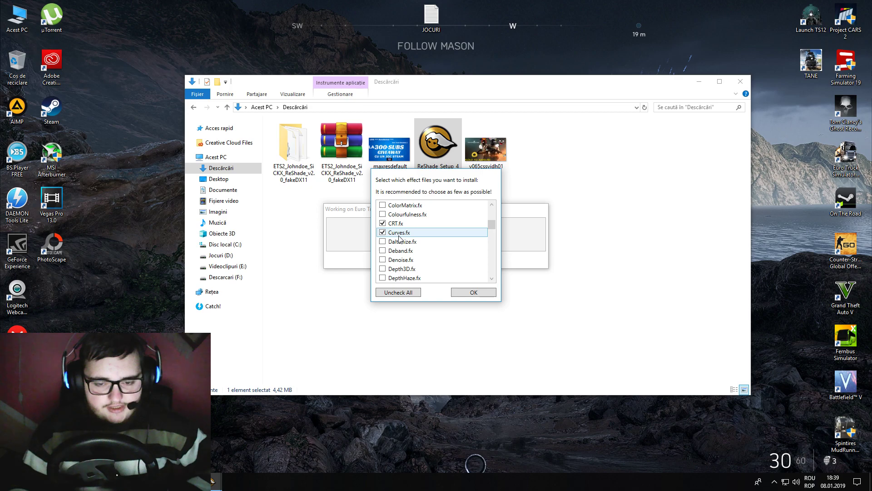
click(492, 278)
click(492, 278)
click(492, 278)
click(491, 278)
click(492, 278)
click(491, 278)
click(491, 278)
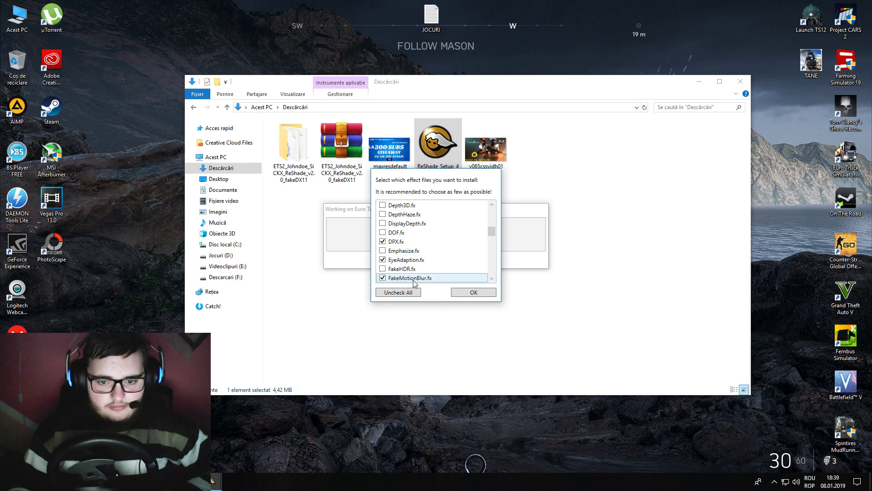
click(492, 279)
click(493, 278)
click(492, 279)
click(493, 279)
click(493, 278)
click(493, 279)
click(493, 279)
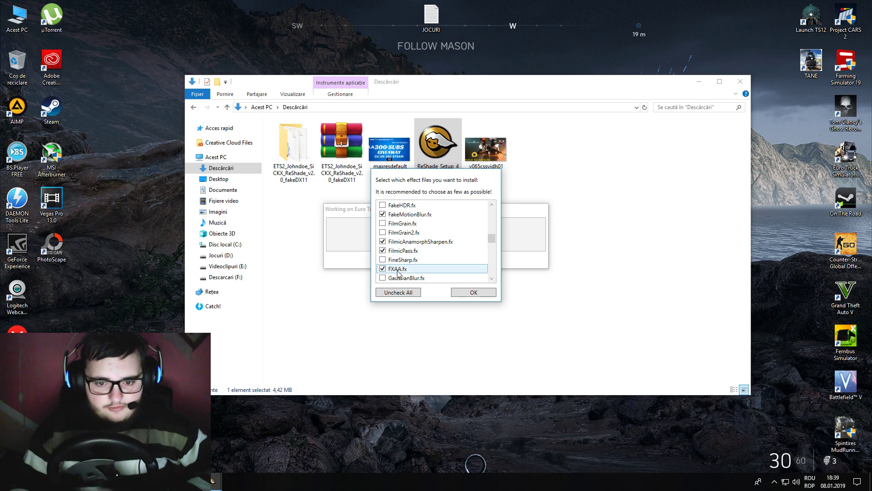
scroll(494, 285, down, 4)
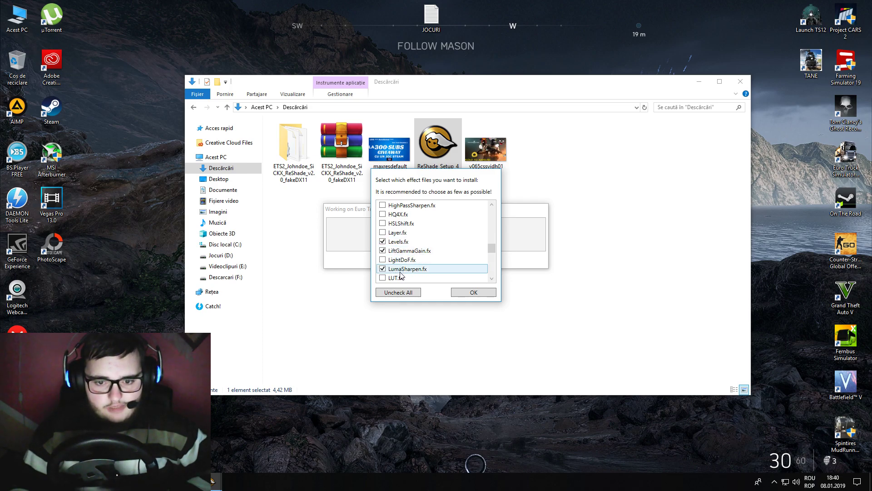
click(492, 278)
click(492, 278)
click(491, 278)
click(492, 278)
click(492, 278)
click(493, 279)
double_click(493, 279)
double_click(493, 279)
double_click(493, 279)
double_click(493, 279)
click(491, 278)
double_click(492, 278)
click(491, 278)
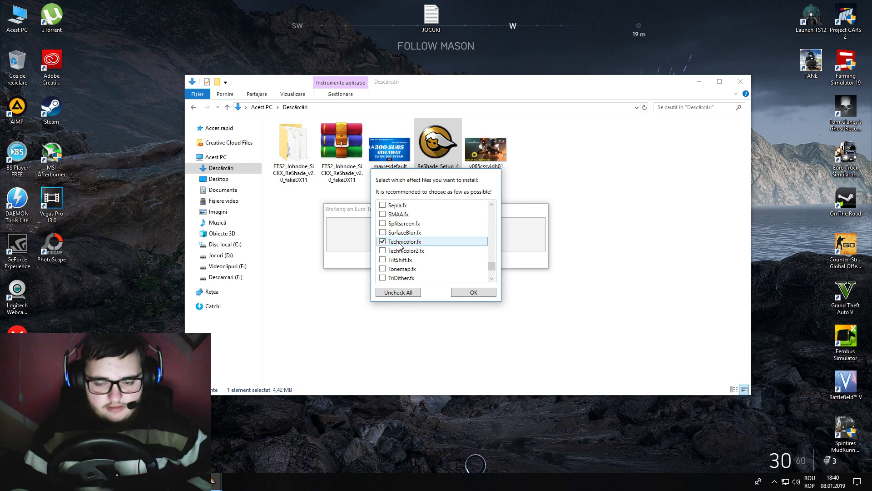
click(492, 278)
click(492, 278)
click(492, 279)
click(492, 279)
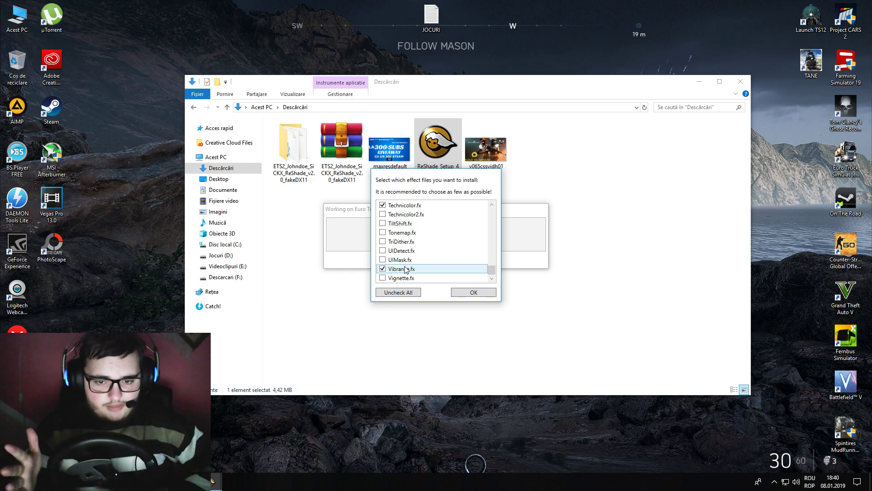
click(475, 293)
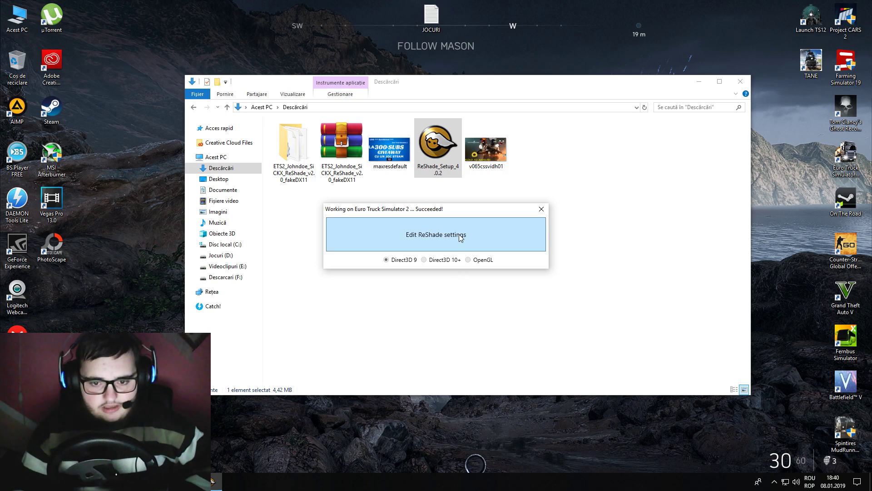
Open the ReShade settings, try Show FPS off and back on, and close the settings without saving
click(435, 239)
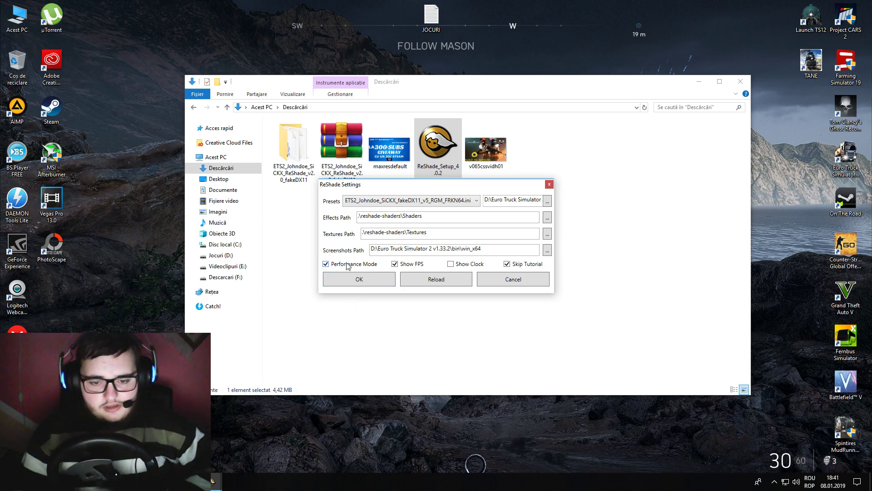
click(395, 264)
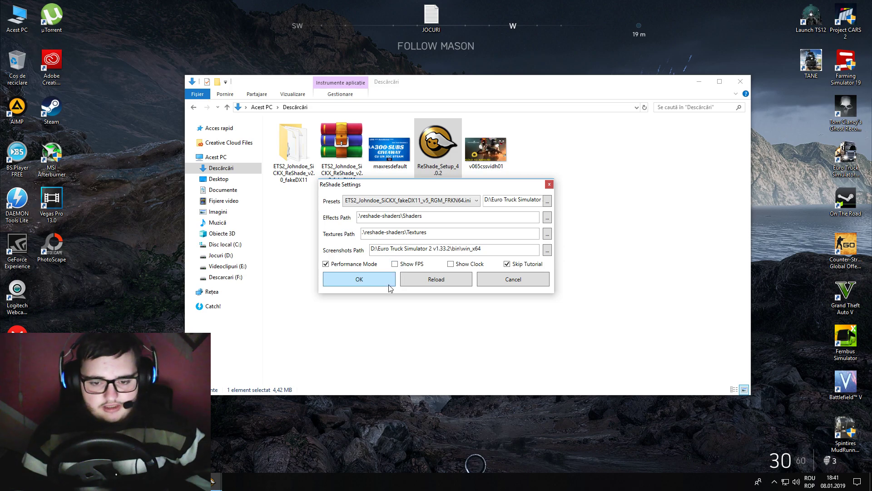
click(395, 264)
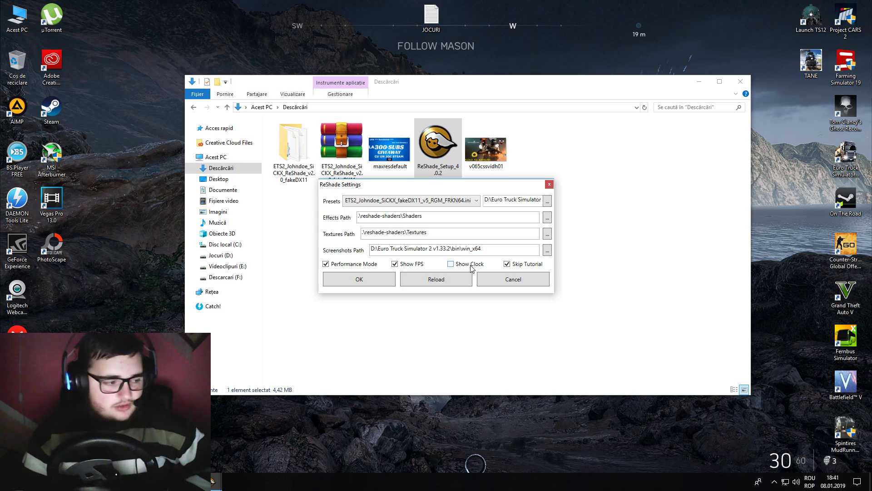
click(510, 264)
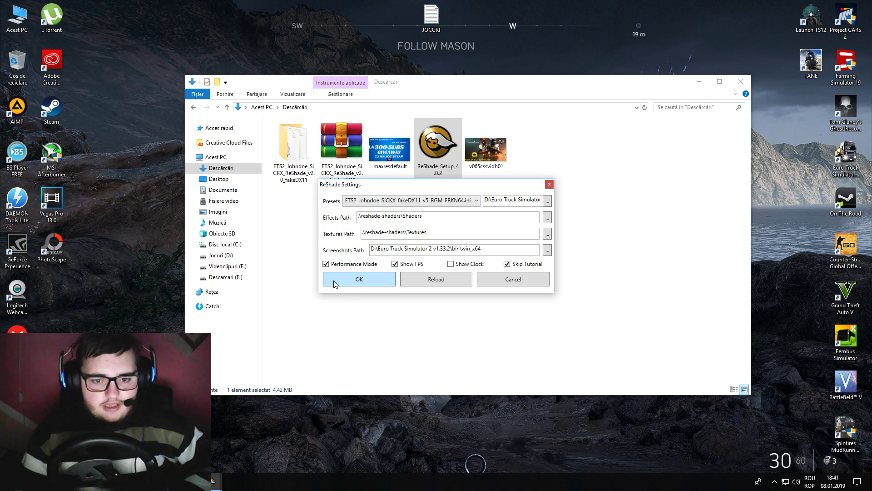
drag(384, 183, 368, 291)
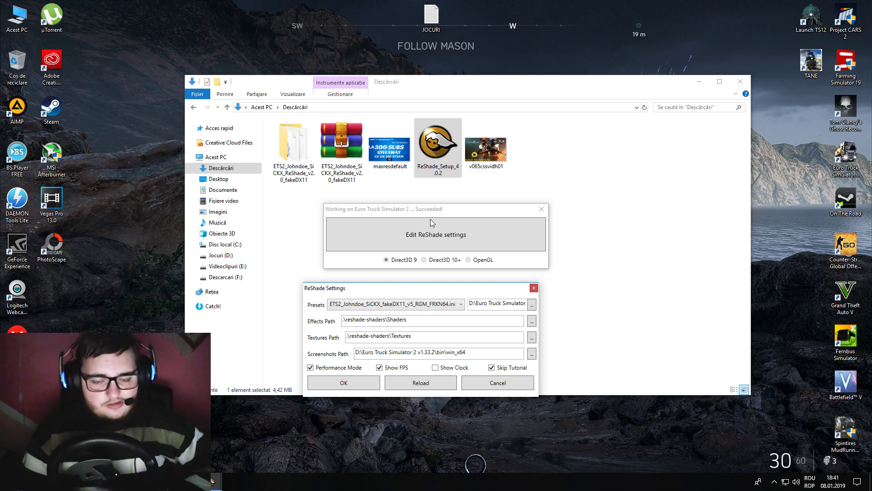
click(535, 289)
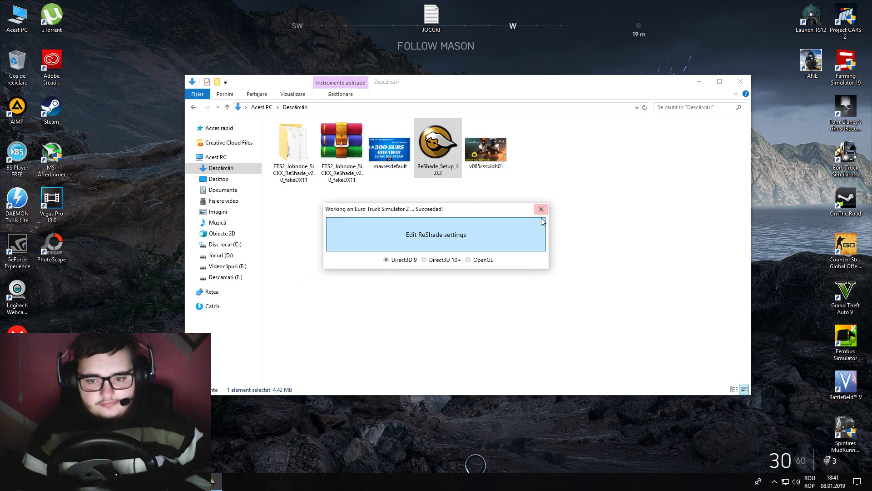
Close the ReShade installer and open the bin\win_x64 folder of Euro Truck Simulator 2 v1.33.2 on the Jocuri (D:) drive
click(541, 210)
right_click(146, 58)
click(152, 85)
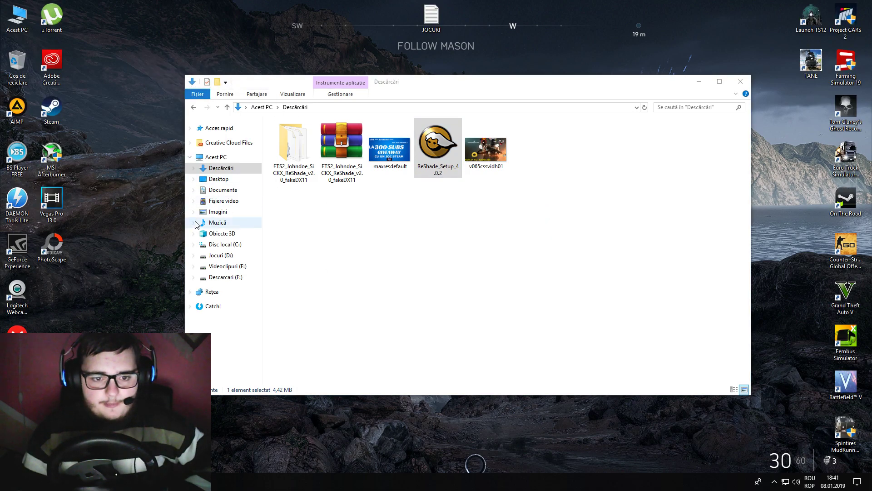
click(220, 255)
double_click(325, 135)
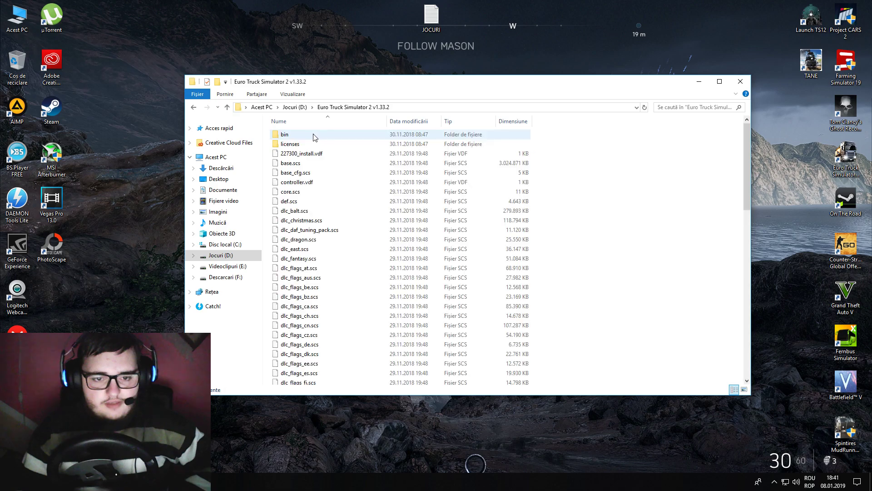
double_click(308, 135)
double_click(307, 135)
Examine the reshade-shaders folder, the ReShade configuration file and the five ETS2_Johndoe_SiCKX preset files in win_x64
click(304, 135)
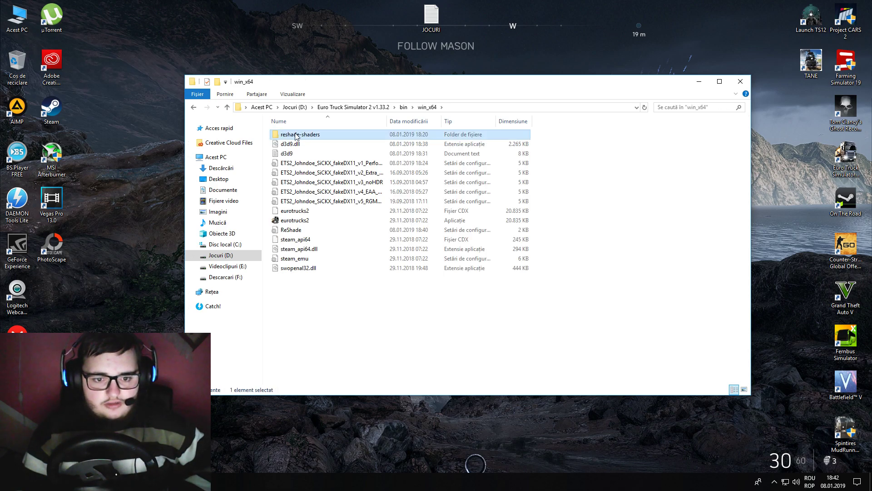
click(287, 231)
ctrl+click(297, 135)
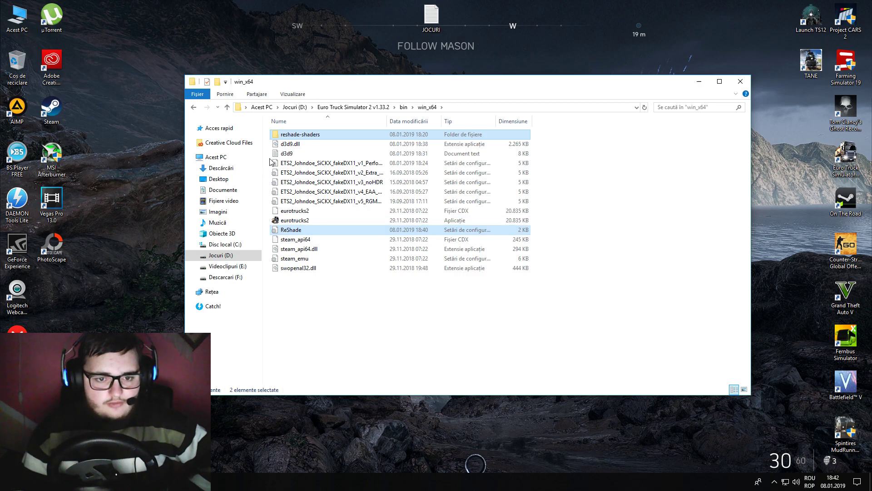
drag(270, 161, 305, 205)
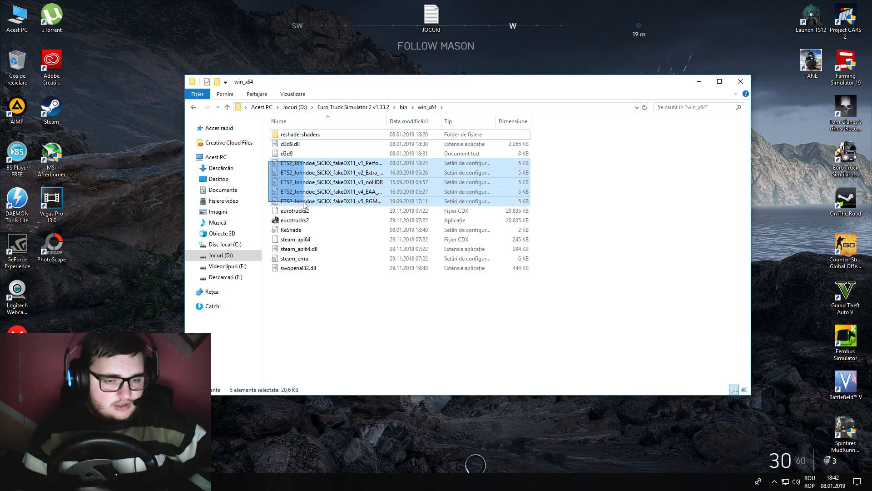
drag(303, 205, 394, 205)
right_click(97, 134)
click(155, 158)
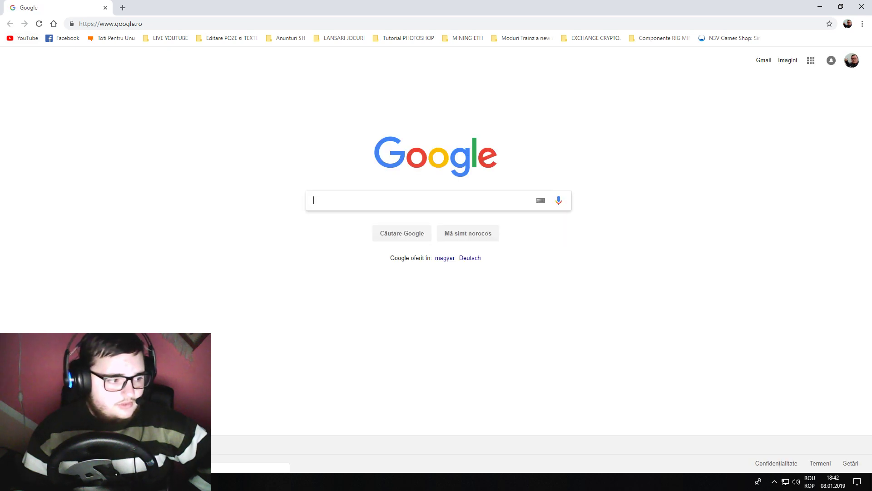
Restore the browser to a smaller window and highlight the five ETS2_Johndoe_SiCKX preset files in win_x64 beside the sharemods page
double_click(325, 4)
key(super+Down)
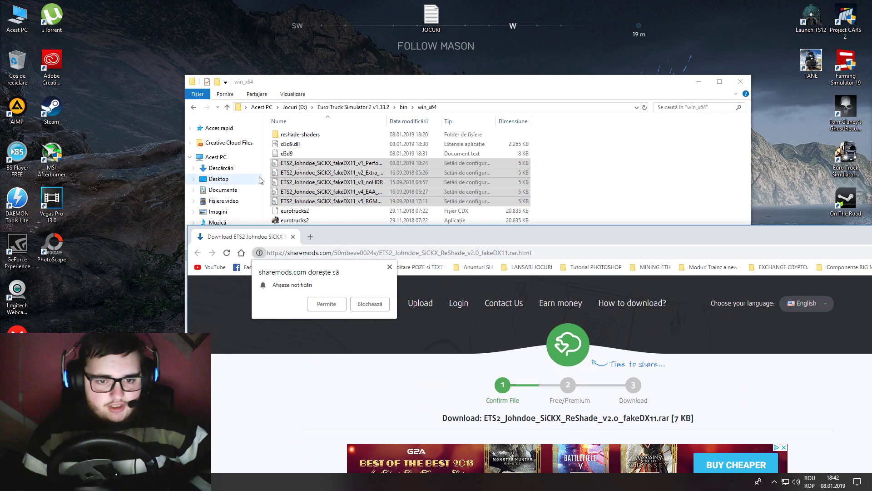
click(268, 164)
drag(269, 165, 335, 206)
Maximize the browser, start the free download of ETS2_Johndoe_SiCKX_ReShade_v2.0_fakeDX11.rar from sharemods and save it in Descărcări under the existing archive's name
drag(797, 240, 668, 1)
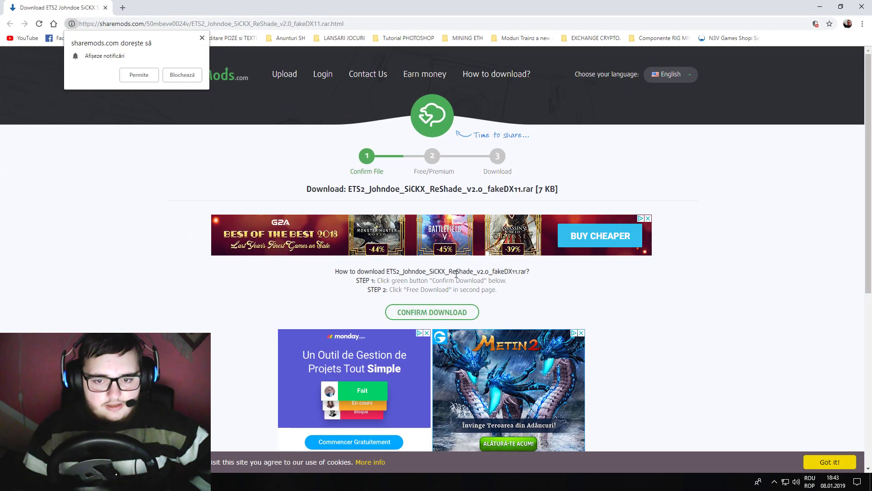
click(415, 317)
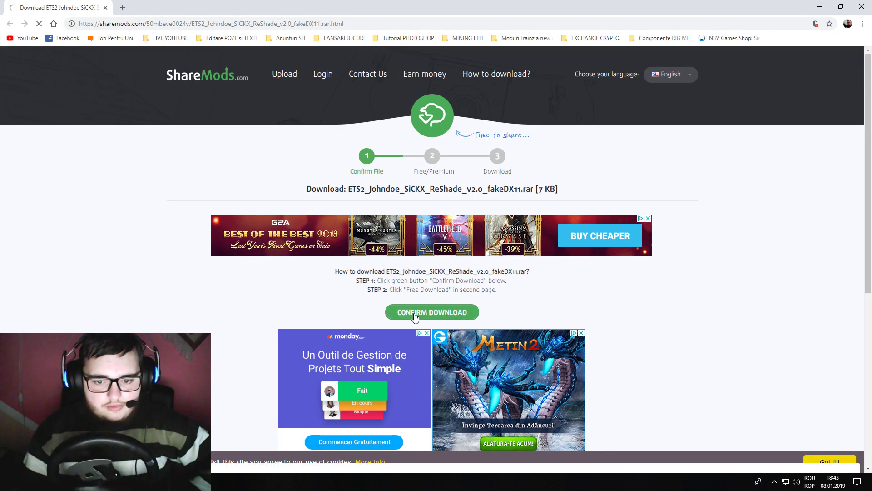
scroll(415, 313, down, 4)
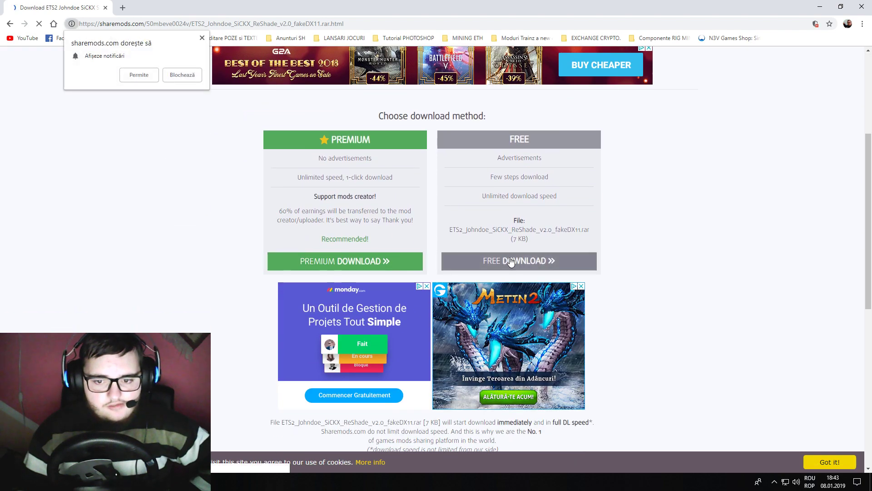
click(511, 261)
click(214, 7)
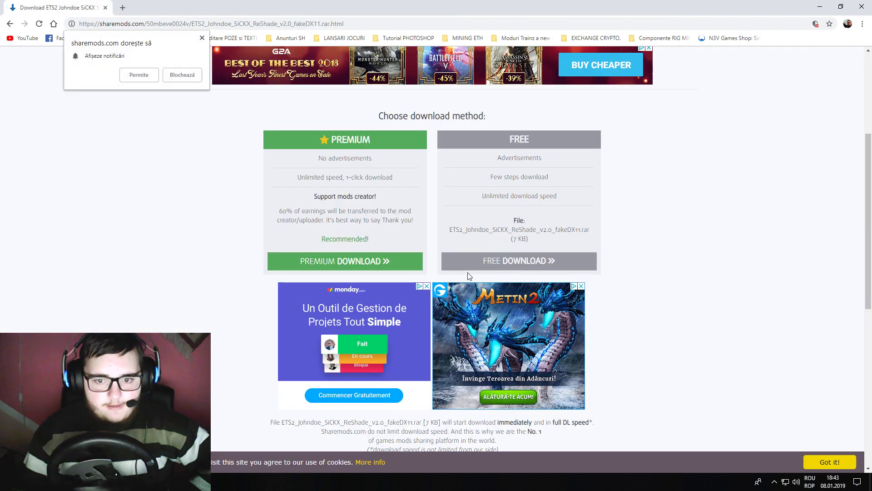
click(475, 261)
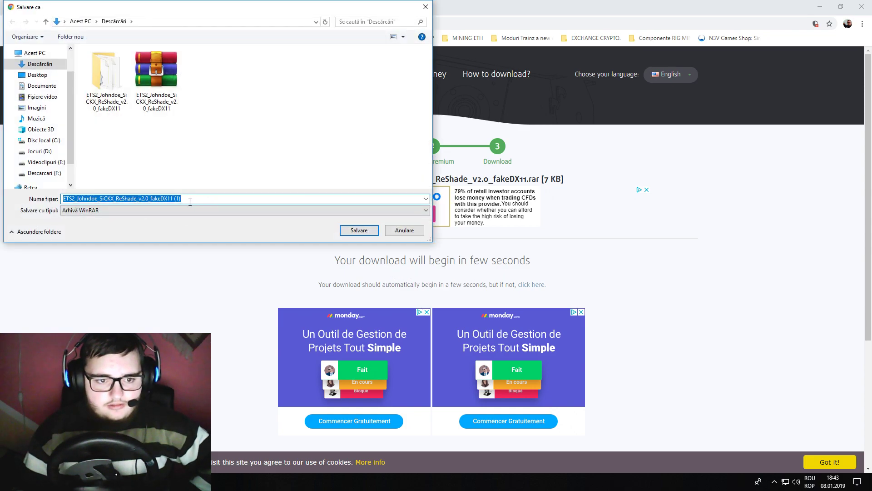
click(156, 94)
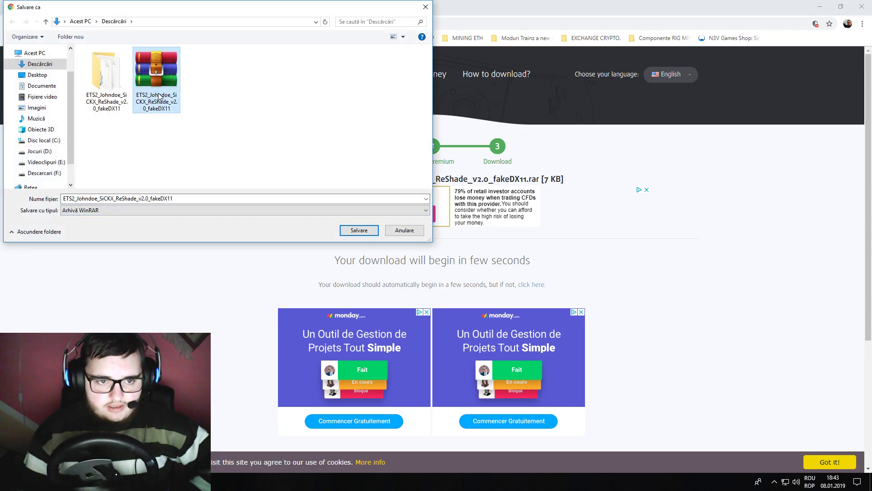
click(359, 230)
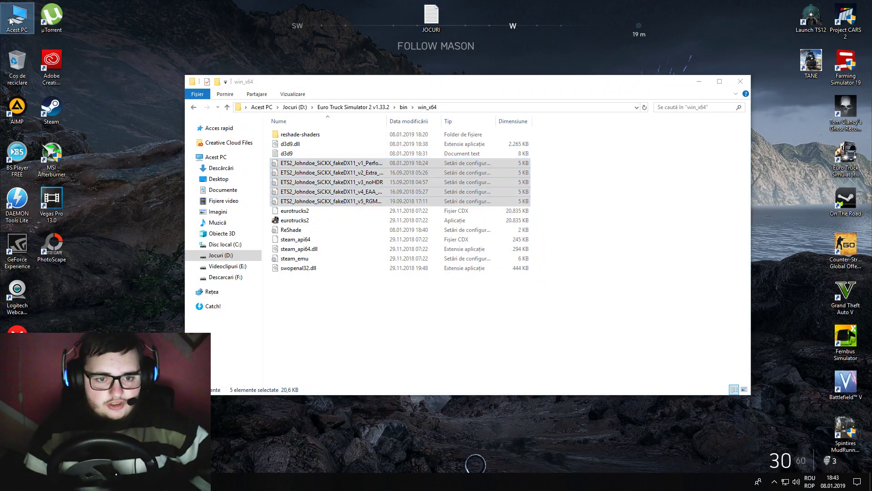
Open Descărcări in a new File Explorer window and extract the ETS2_Johndoe_SiCKX_ReShade_v2.0_fakeDX11 archive into a folder of the same name
key(super+e)
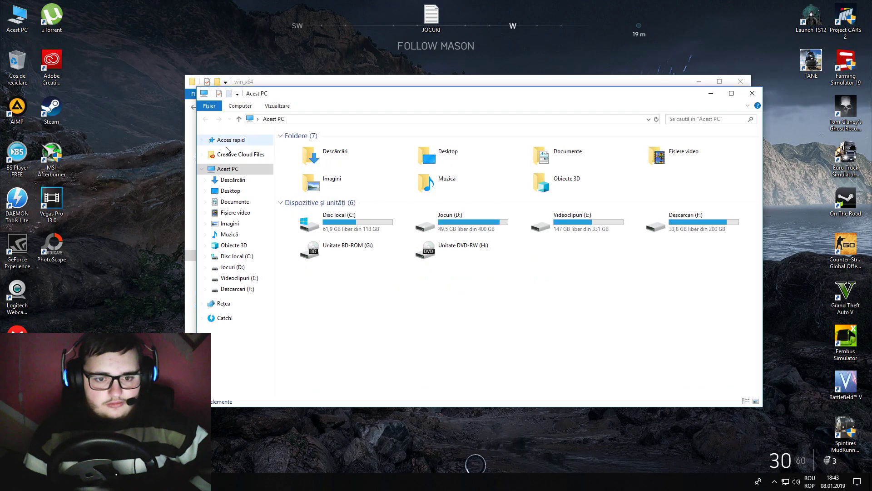
click(233, 179)
right_click(367, 158)
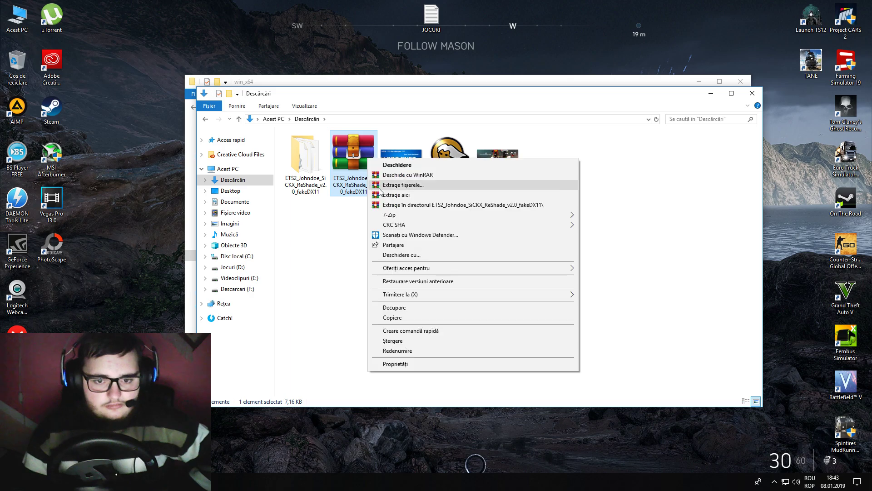
click(400, 205)
click(419, 289)
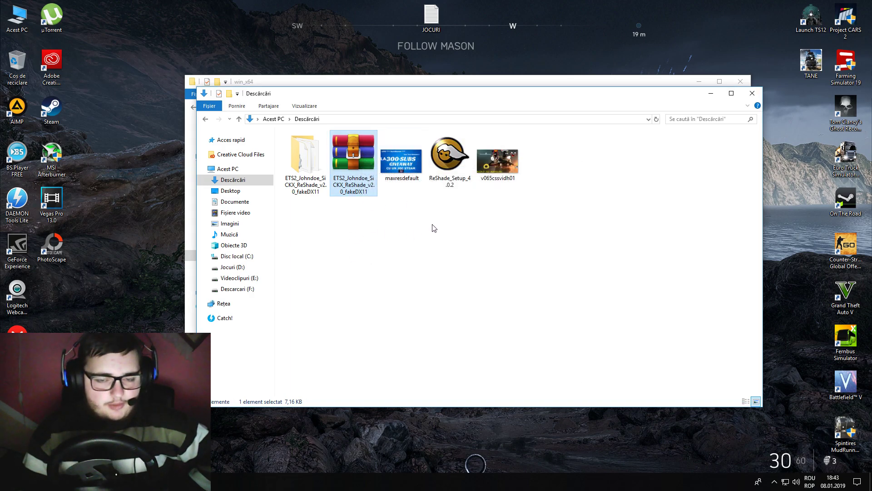
Copy all five ETS2_Johndoe_SiCKX_fakeDX11 preset files from the extracted ETS2_Johndoe_SiCKX_ReShade_v2.0_fakeDX11 folder
double_click(300, 164)
drag(322, 228, 359, 138)
right_click(346, 171)
click(377, 325)
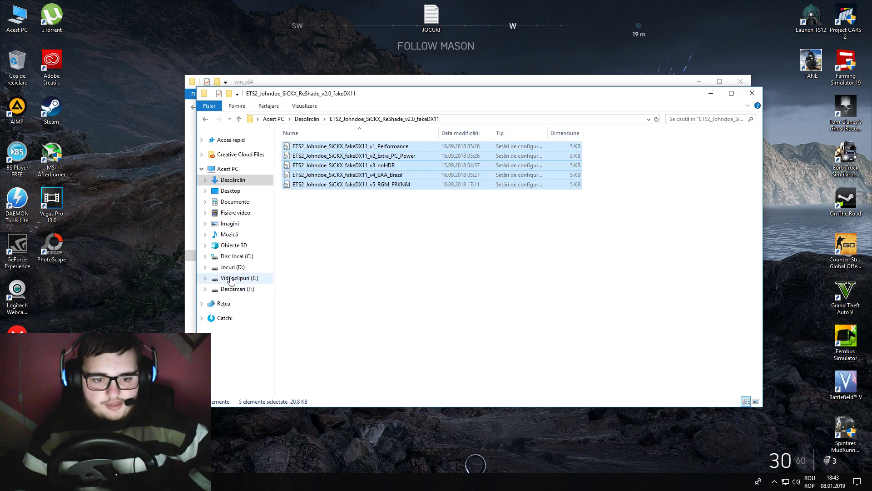
Try to paste the five preset files into bin\win_x64 of Euro Truck Simulator 2 v1.33.2 on Jocuri (D:), cancelling their replacement
click(231, 268)
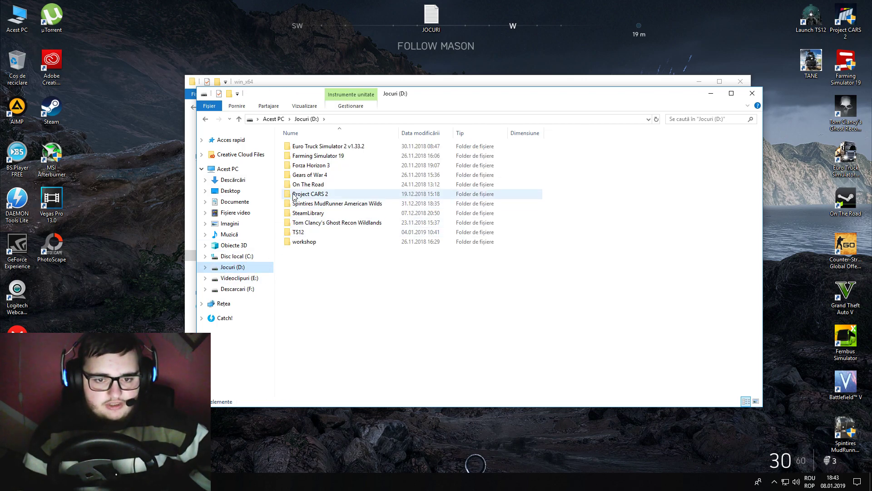
double_click(310, 147)
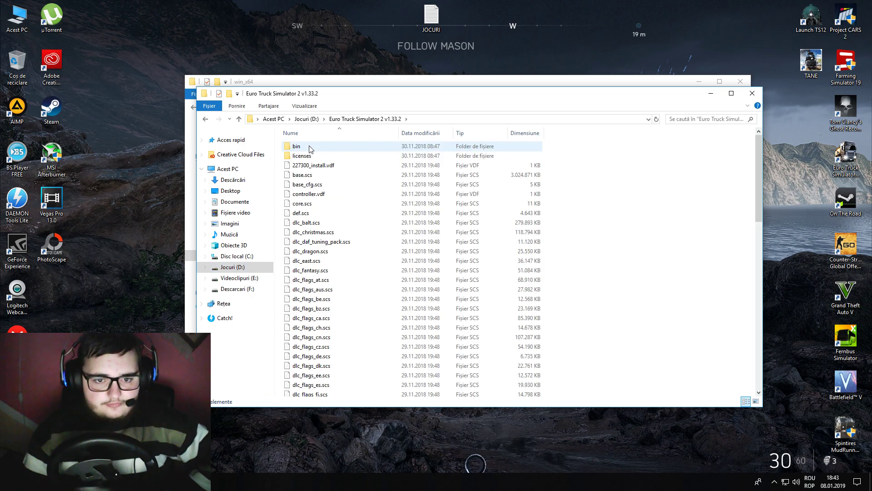
double_click(310, 146)
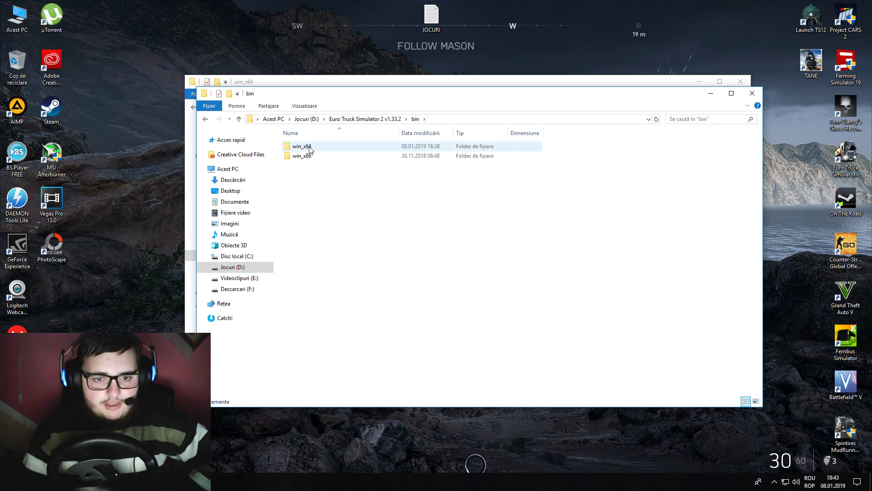
double_click(311, 147)
right_click(479, 326)
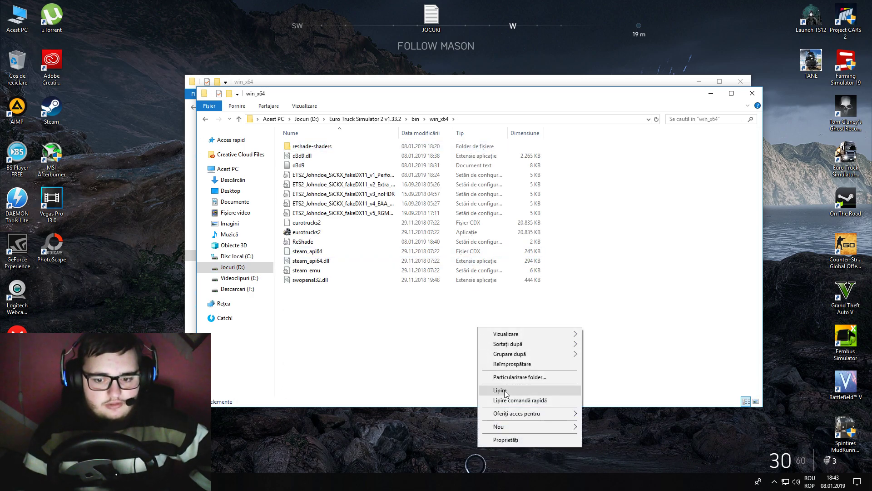
click(504, 390)
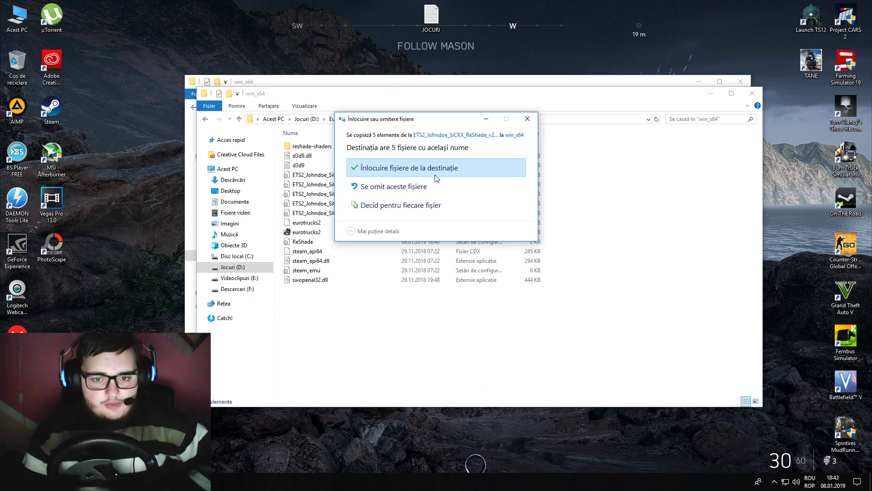
drag(428, 123, 452, 175)
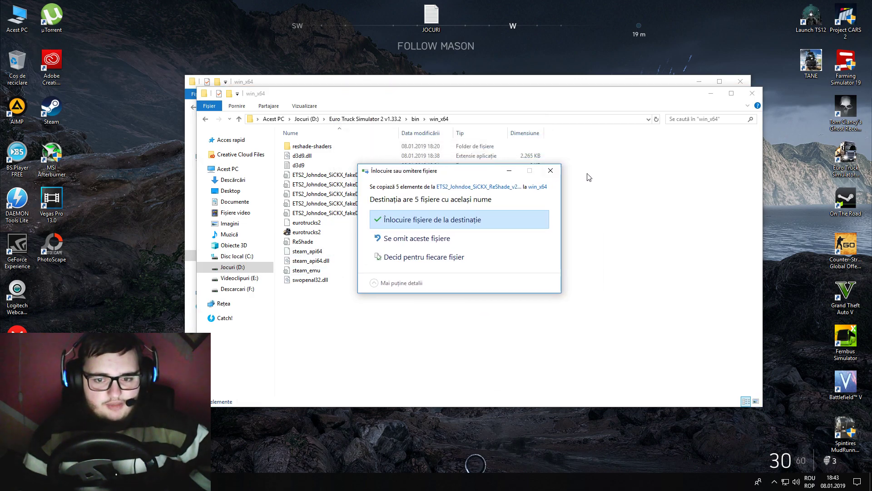
click(552, 171)
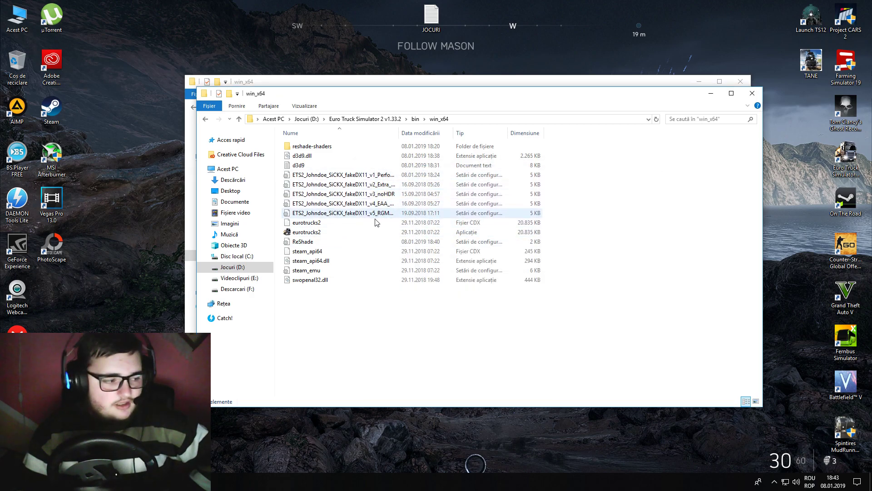
Close both win_x64 File Explorer windows and refresh the desktop
click(752, 93)
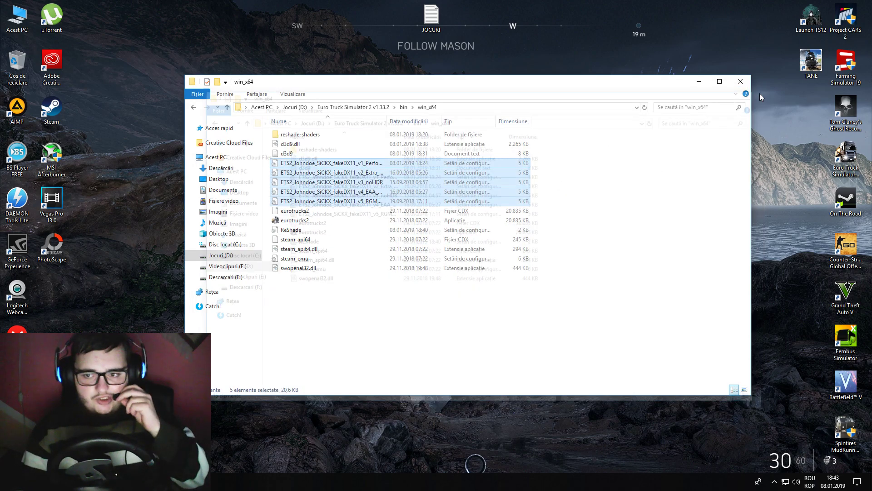
click(741, 81)
right_click(254, 79)
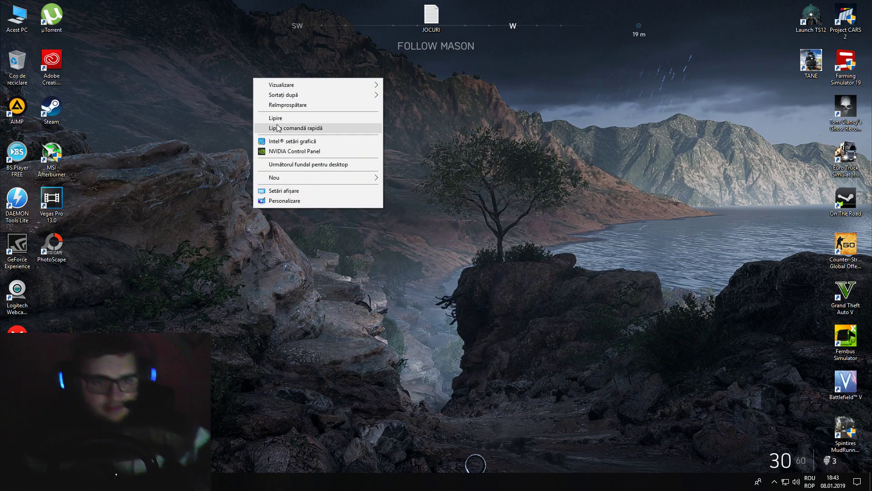
click(277, 105)
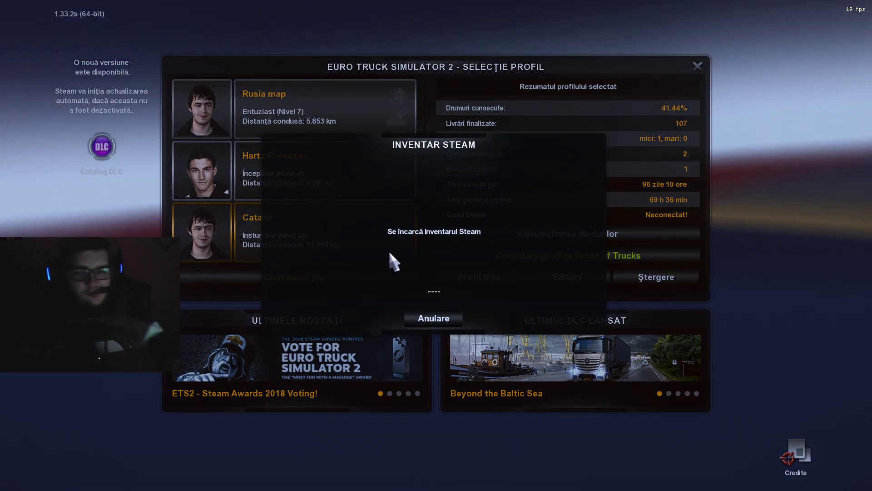
In Euro Truck Simulator 2, cancel the Steam inventory loading, continue the level 29 profile and bring up the ReShade overlay
click(427, 319)
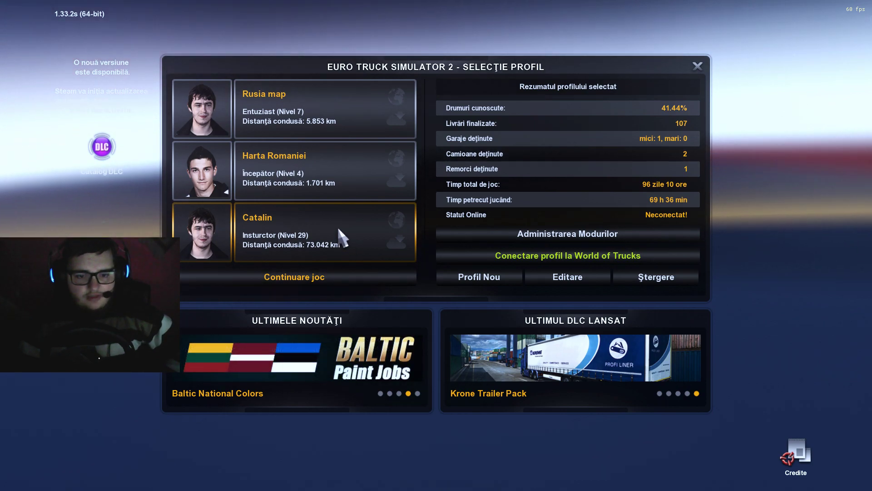
double_click(339, 229)
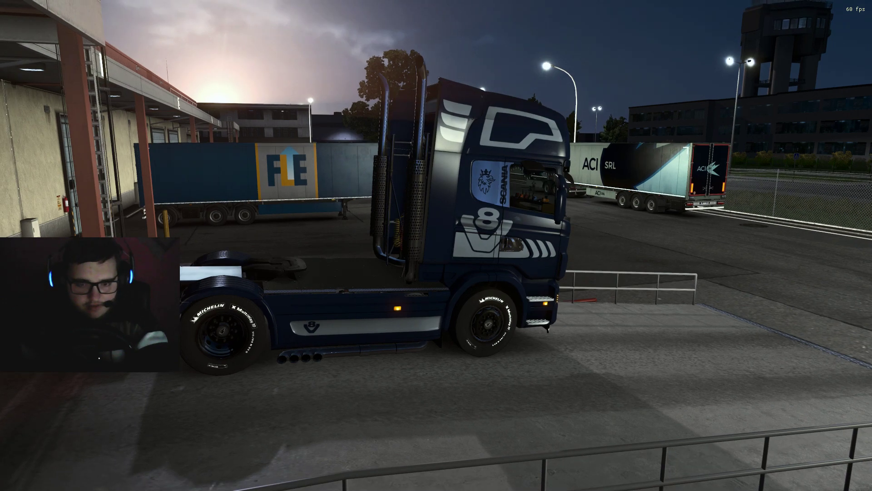
key(Home)
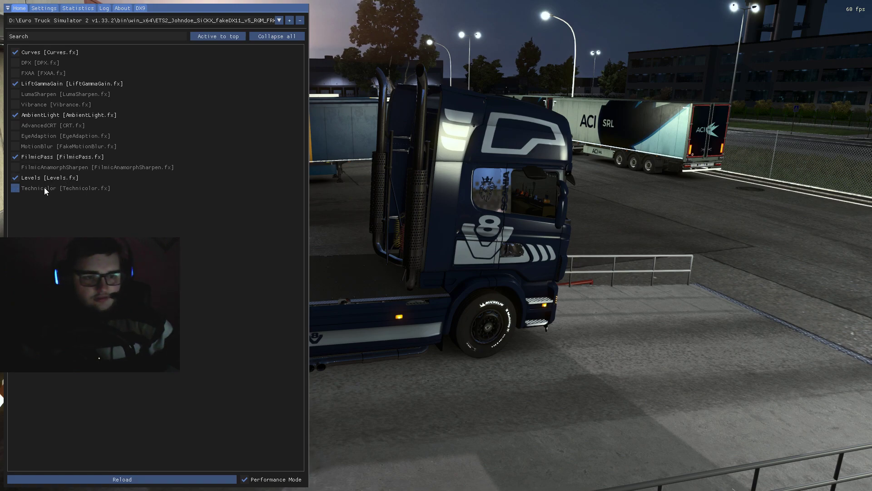
Switch the Levels and FilmicPass effects off and back on one at a time to compare the truck's look
click(17, 180)
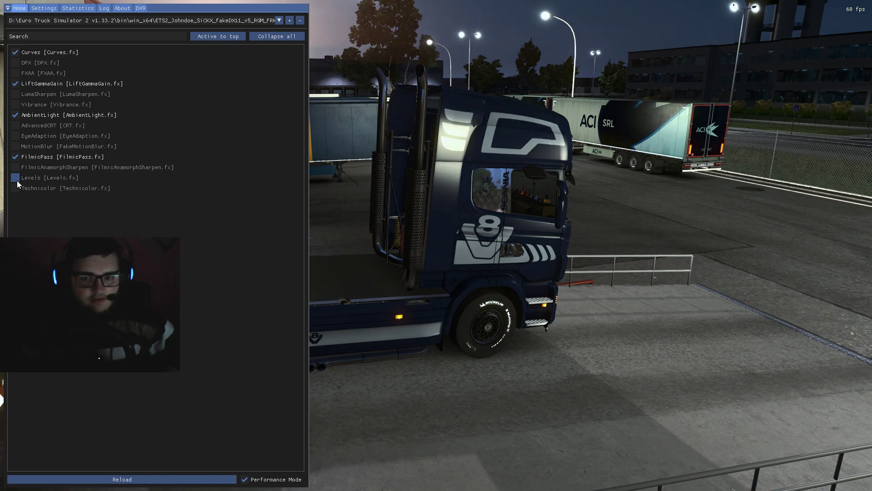
click(17, 181)
click(17, 181)
click(17, 181)
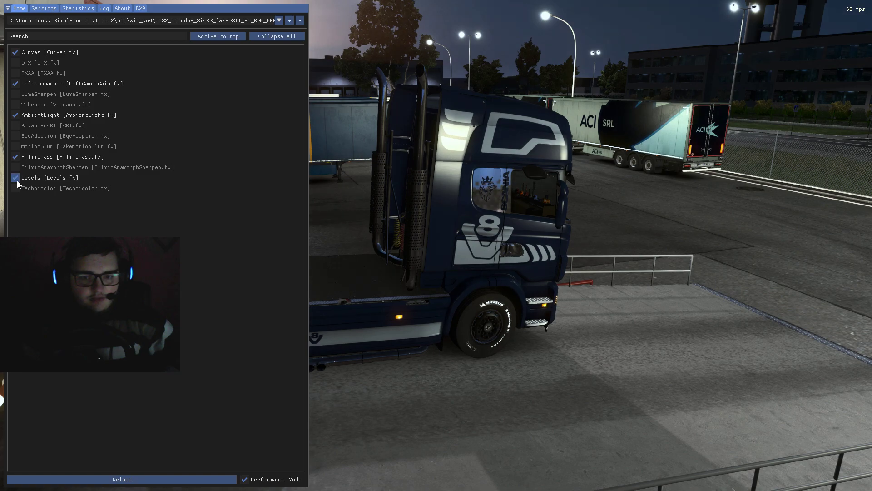
click(15, 157)
click(15, 157)
click(15, 157)
click(15, 157)
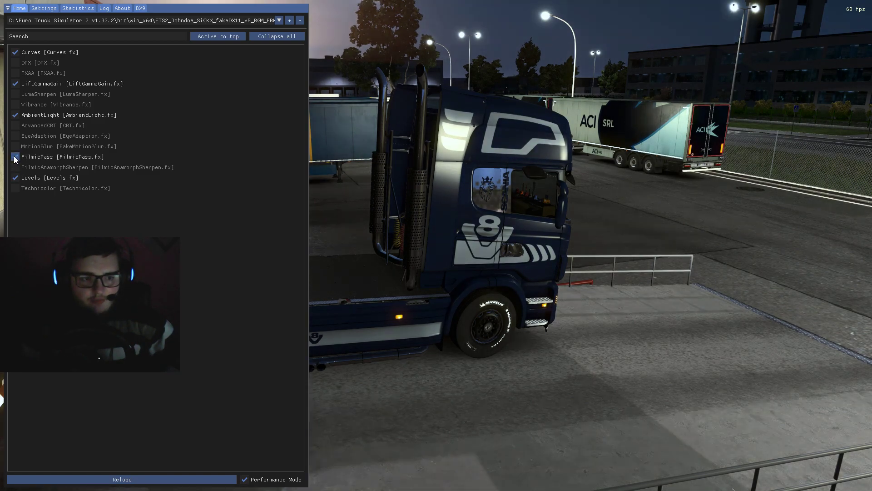
Switch AmbientLight, LiftGammaGain and Curves off and back on individually to compare how each affects the scene
click(16, 116)
click(16, 117)
click(15, 116)
click(15, 117)
click(16, 88)
click(16, 88)
click(17, 88)
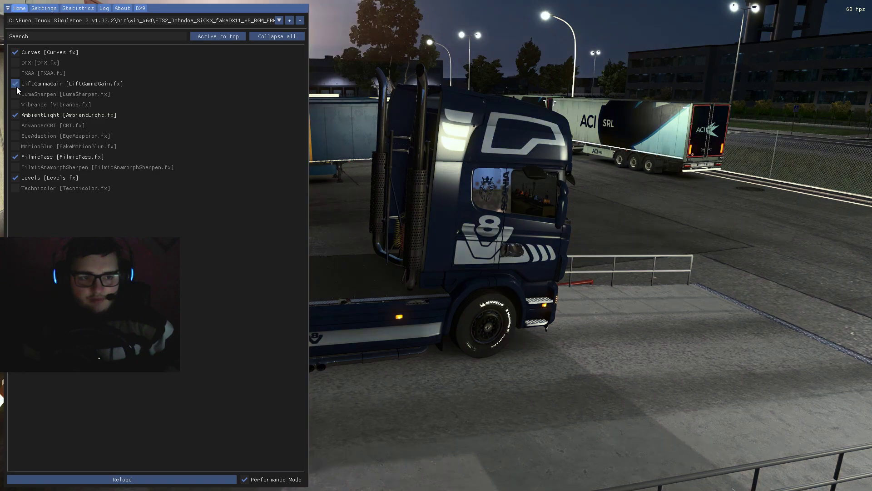
click(16, 53)
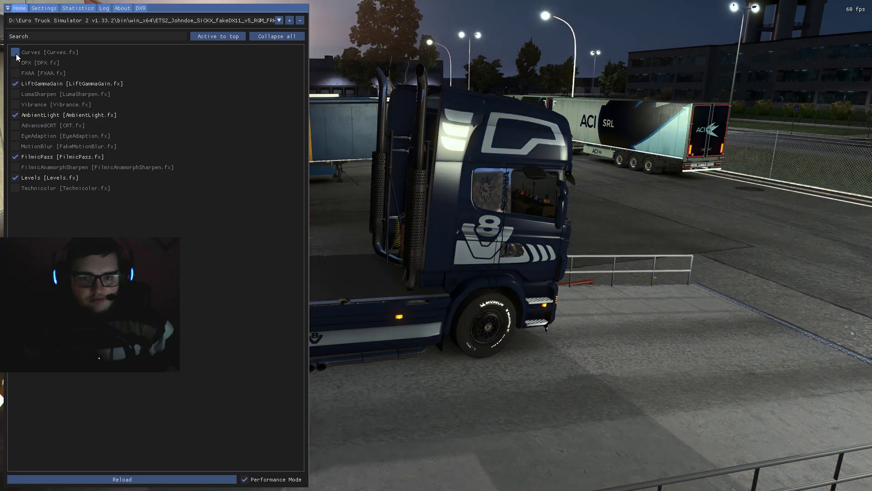
click(15, 54)
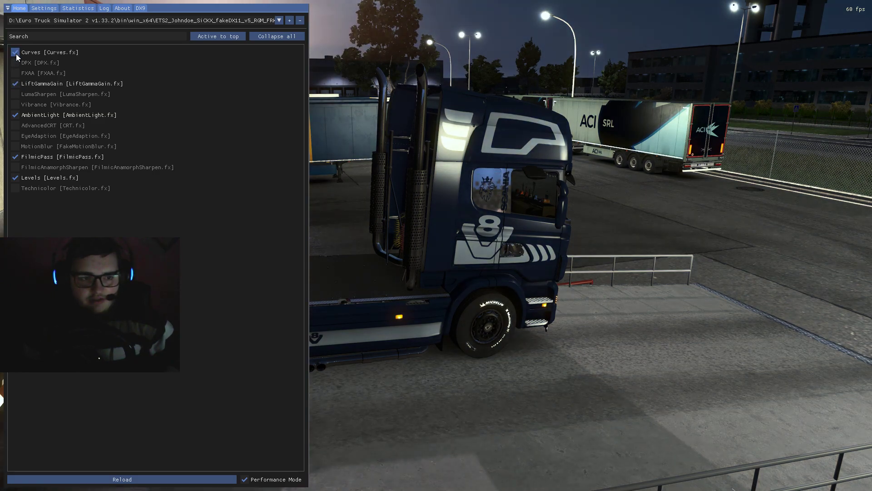
Try the Technicolor and FilmicAnamorphSharpen effects in turn, leaving both disabled
click(15, 187)
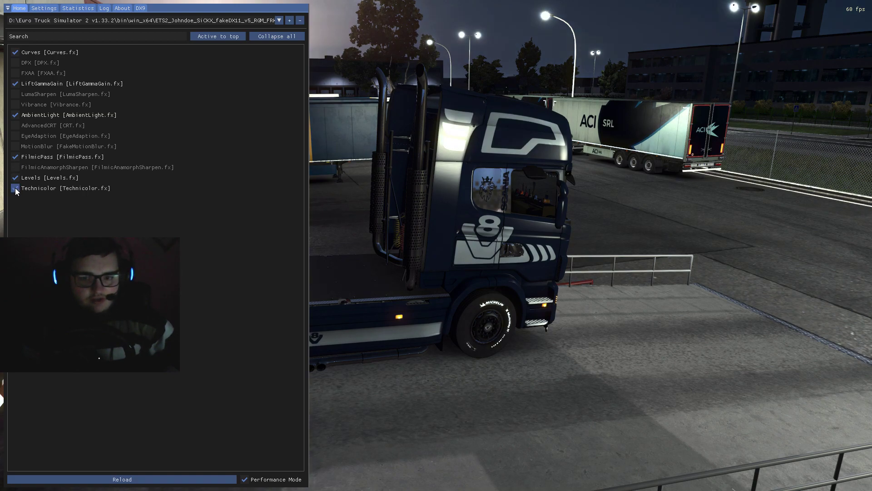
click(15, 188)
click(15, 188)
click(15, 187)
click(17, 168)
click(17, 168)
click(17, 168)
Try MotionBlur, EyeAdaption and AdvancedCRT one after another, disabling each again
click(15, 147)
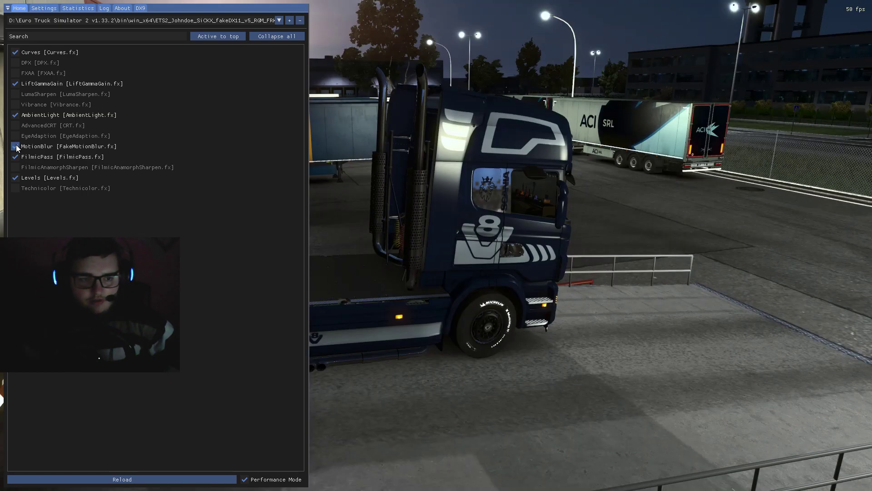
click(15, 146)
click(18, 135)
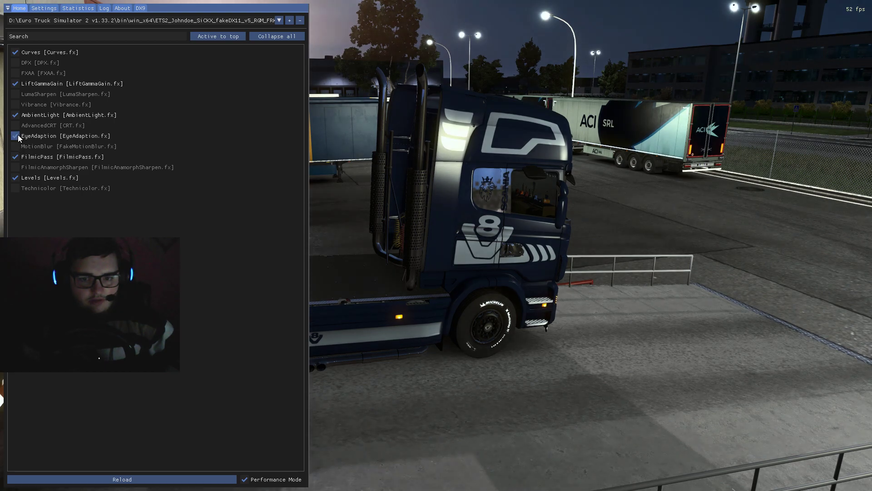
click(17, 136)
click(18, 129)
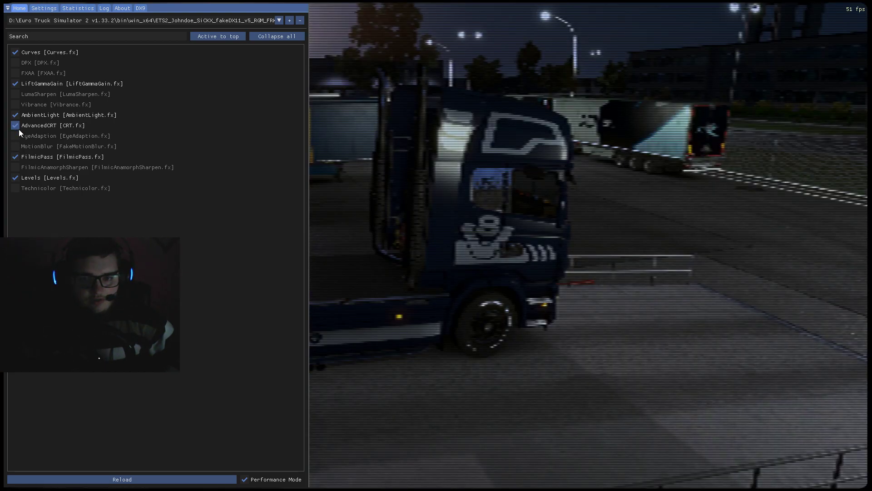
click(18, 129)
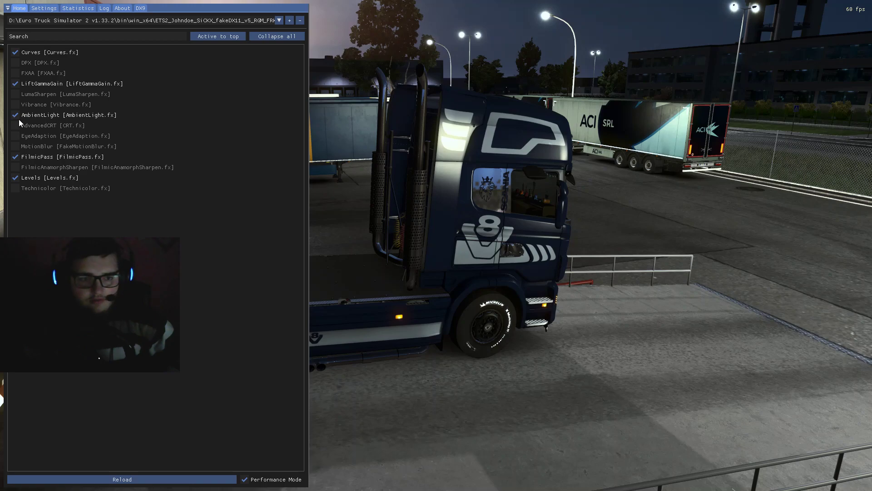
Compare the scene with and without the Vibrance effect and leave Vibrance enabled
click(17, 105)
click(16, 105)
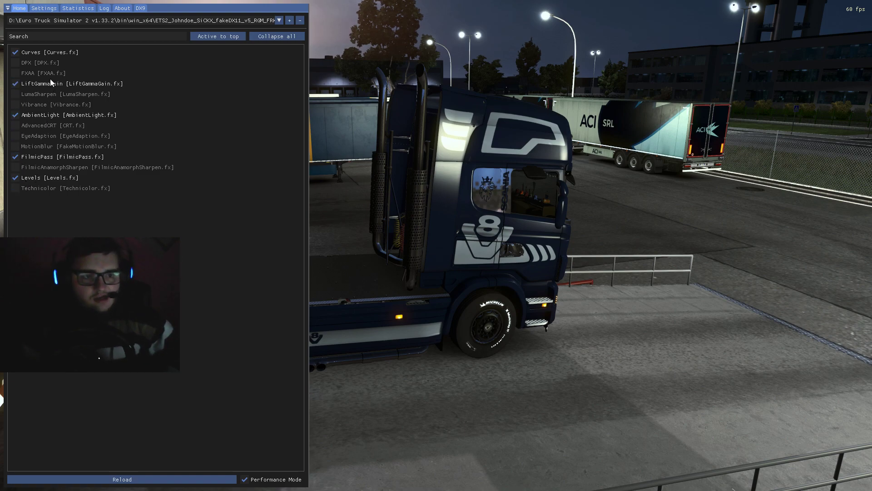
click(15, 105)
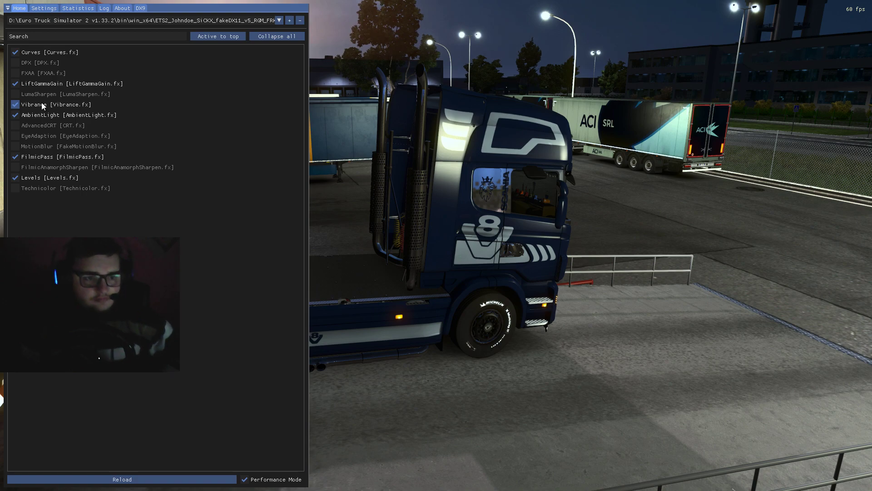
Toggle LumaSharpen on and off repeatedly to compare the truck's sharpness, leaving the effect disabled
click(15, 93)
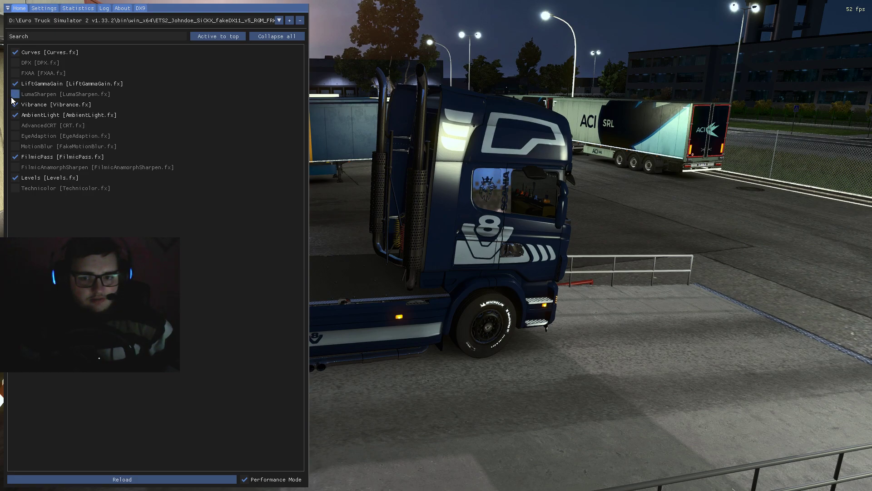
click(13, 97)
click(12, 97)
click(13, 96)
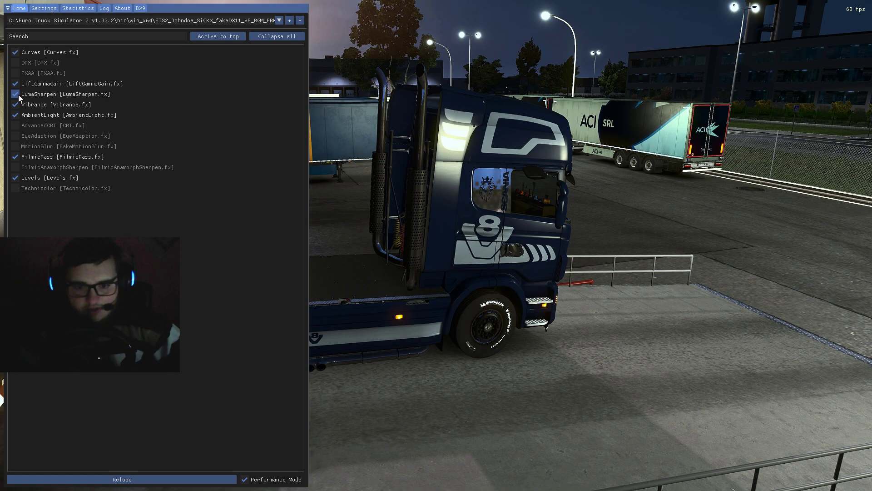
click(18, 95)
click(18, 95)
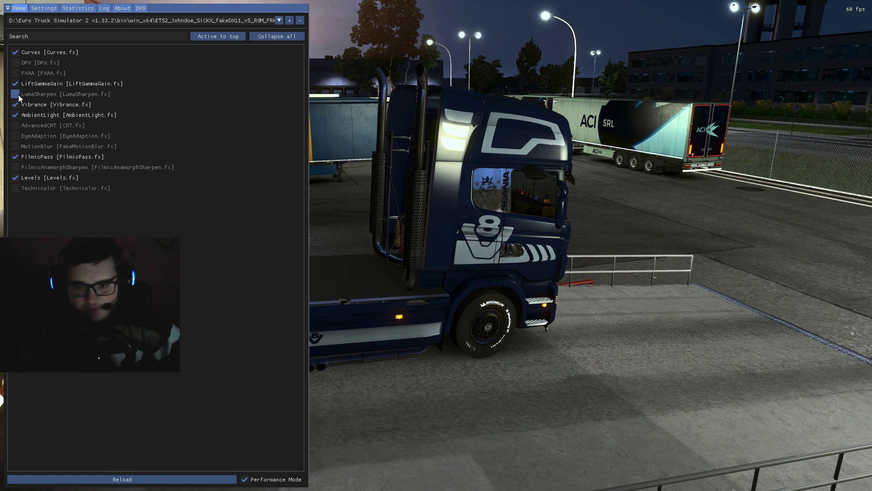
click(18, 95)
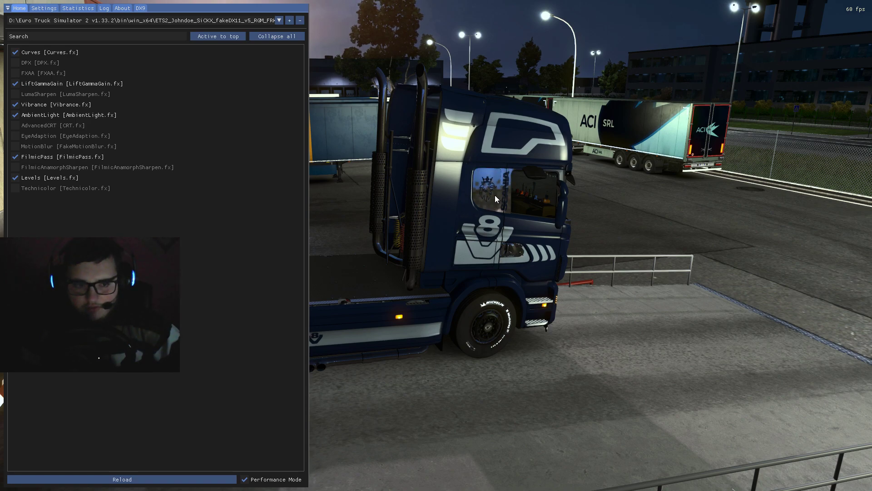
click(16, 94)
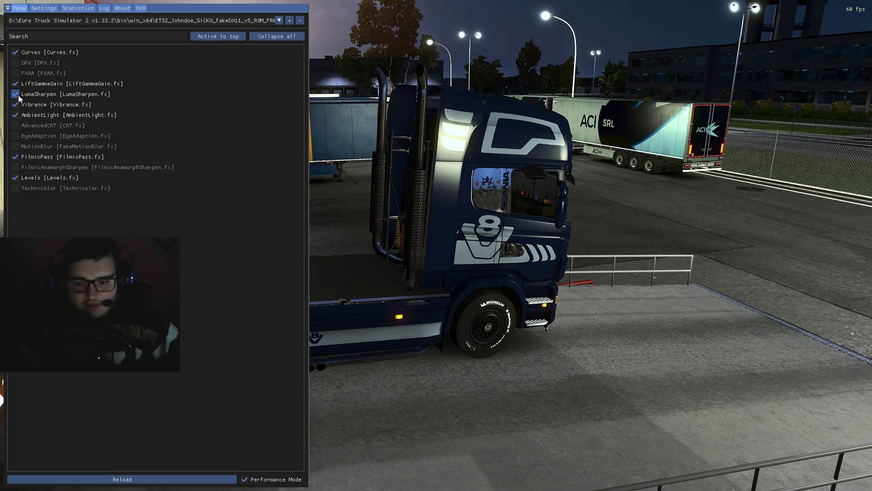
click(15, 94)
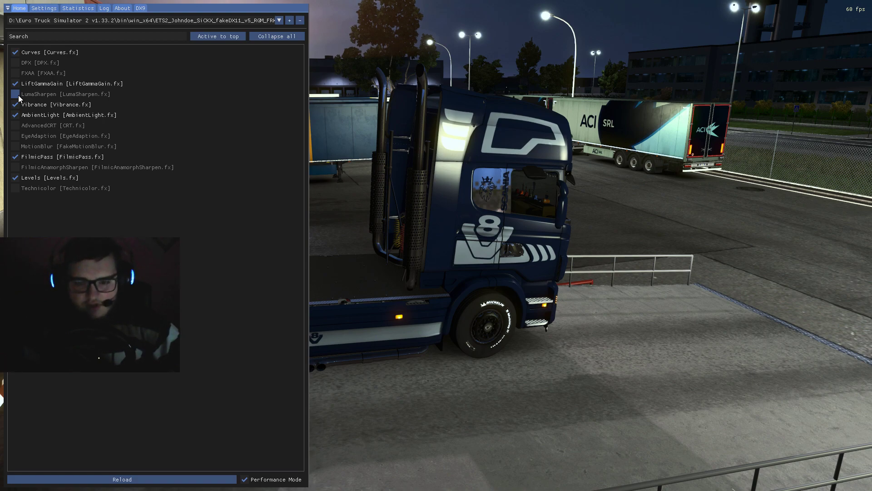
click(18, 94)
click(18, 94)
click(18, 95)
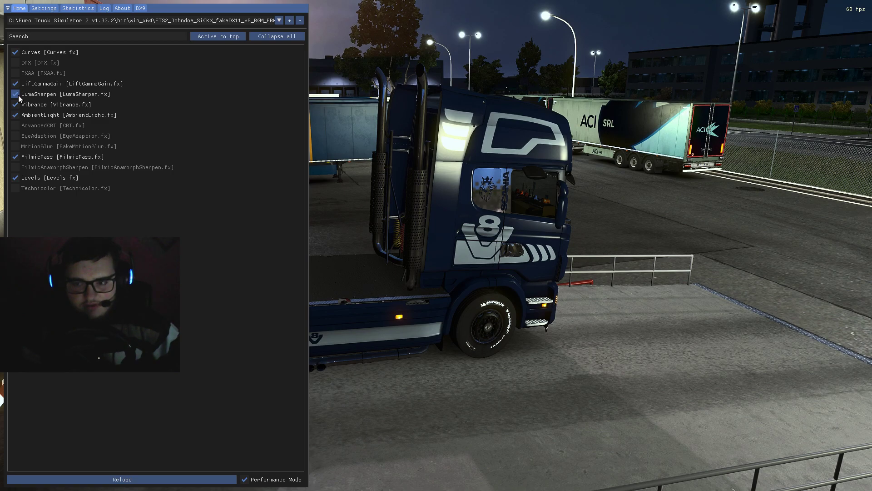
click(18, 95)
click(15, 94)
click(15, 94)
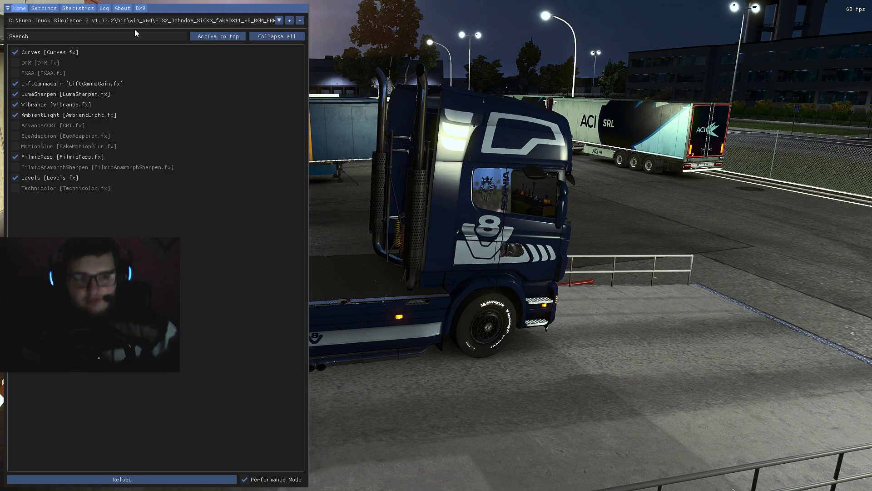
click(18, 96)
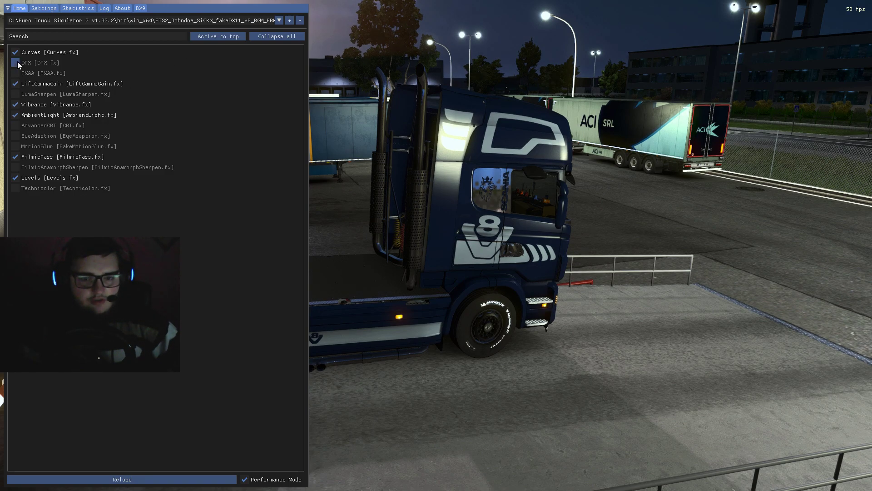
Leave the DPX effect disabled and switch the camera to the driver's view inside the cab
click(15, 63)
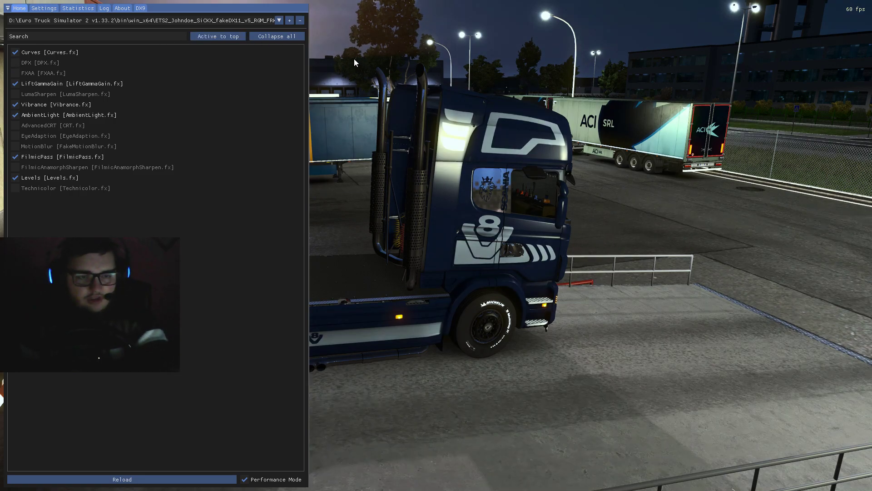
key(Home)
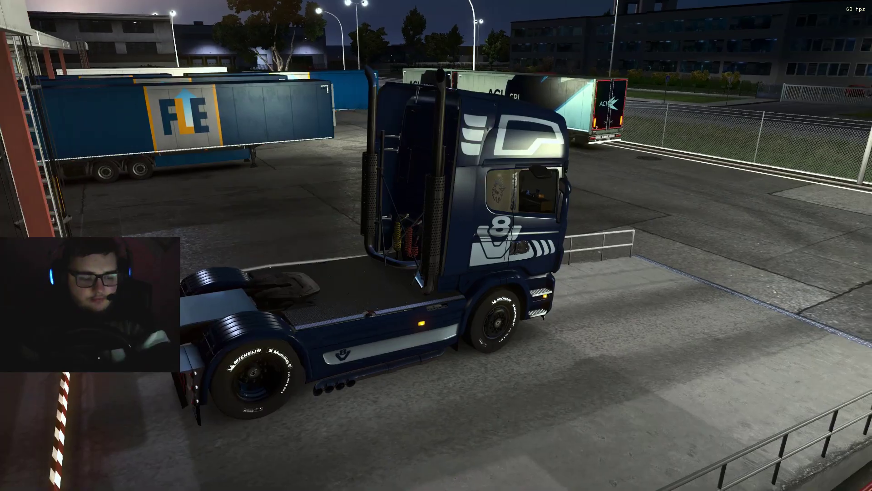
key(1)
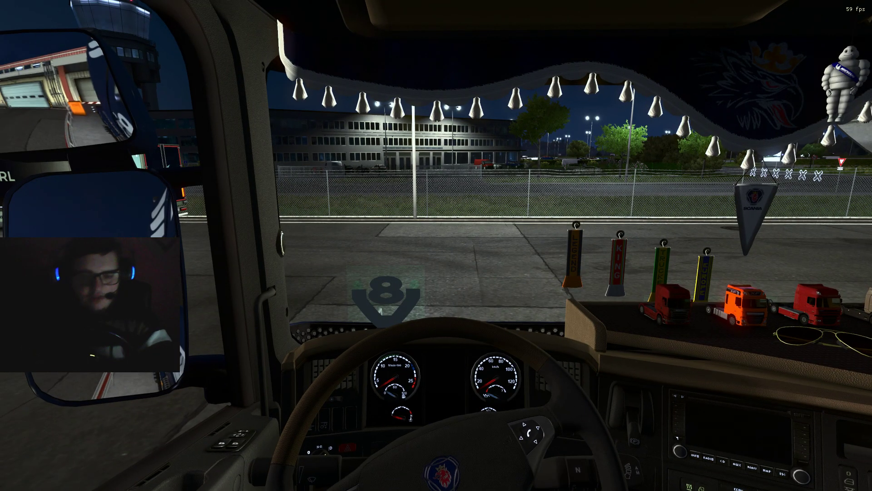
Toggle LumaSharpen on and off repeatedly to compare sharpness from inside the cab, leaving the effect disabled
key(Home)
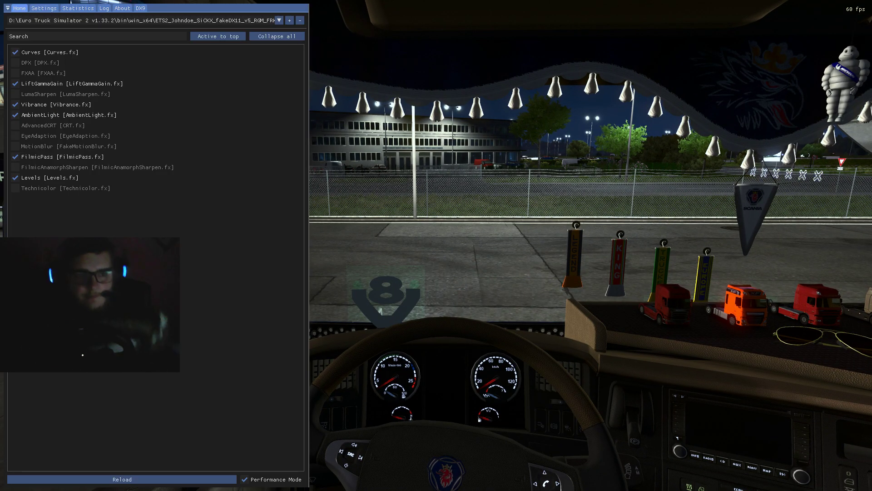
click(15, 94)
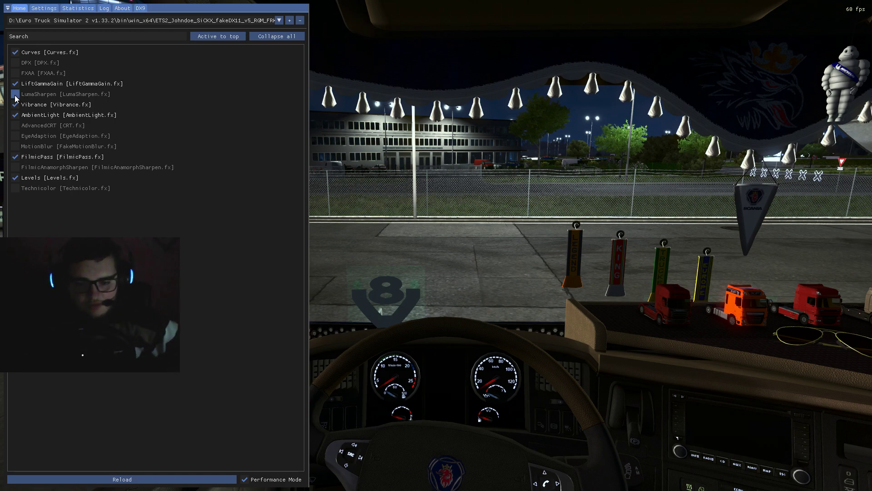
click(15, 94)
click(15, 94)
click(15, 94)
click(15, 94)
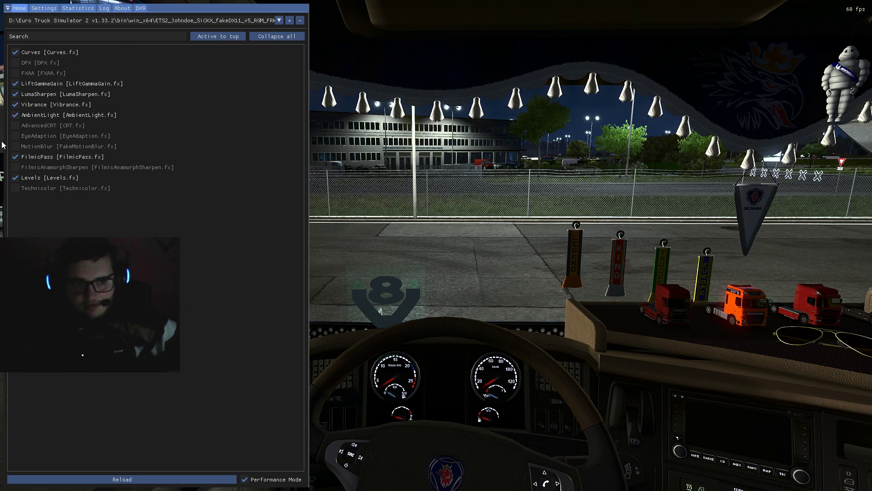
click(15, 95)
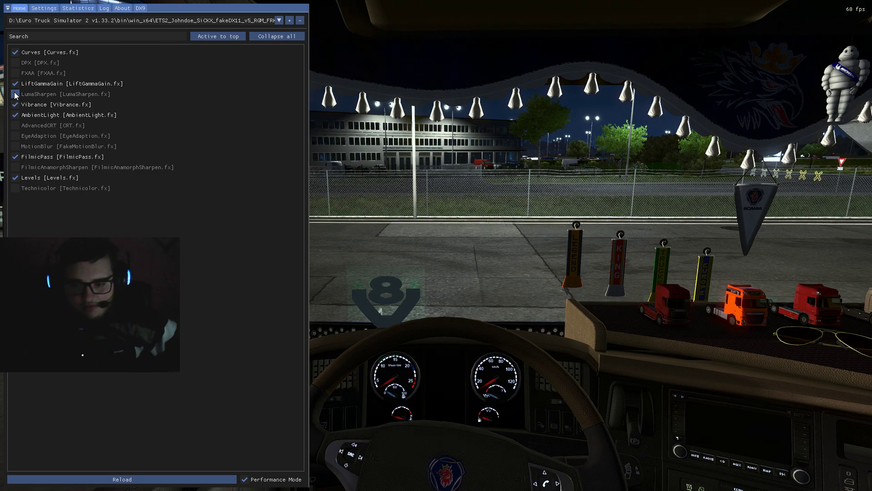
click(15, 95)
click(15, 94)
click(15, 95)
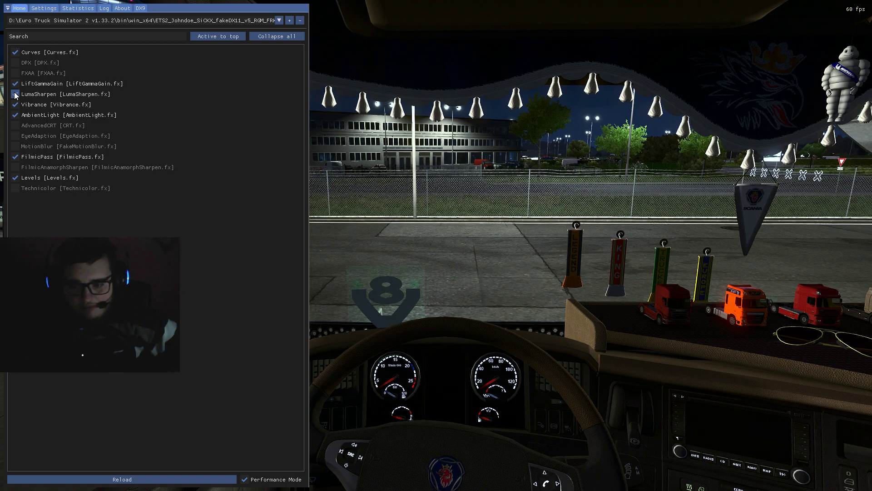
click(15, 94)
click(15, 94)
click(15, 94)
click(15, 94)
click(15, 95)
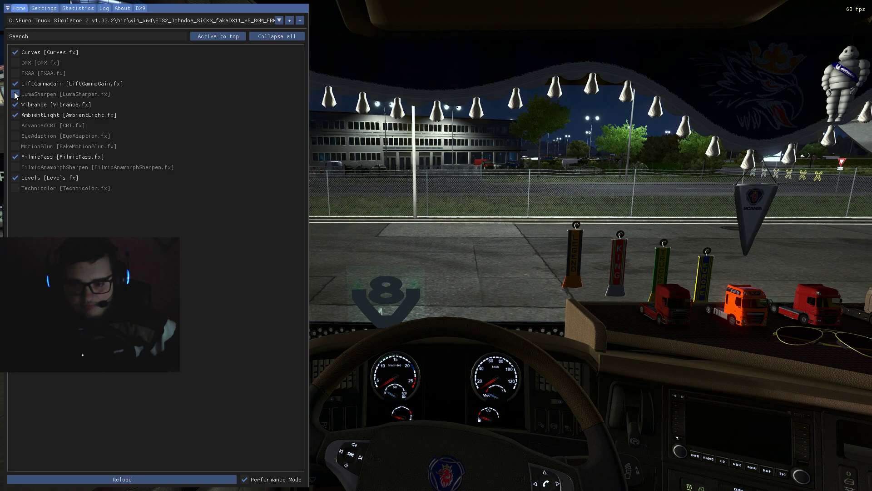
click(15, 95)
click(15, 95)
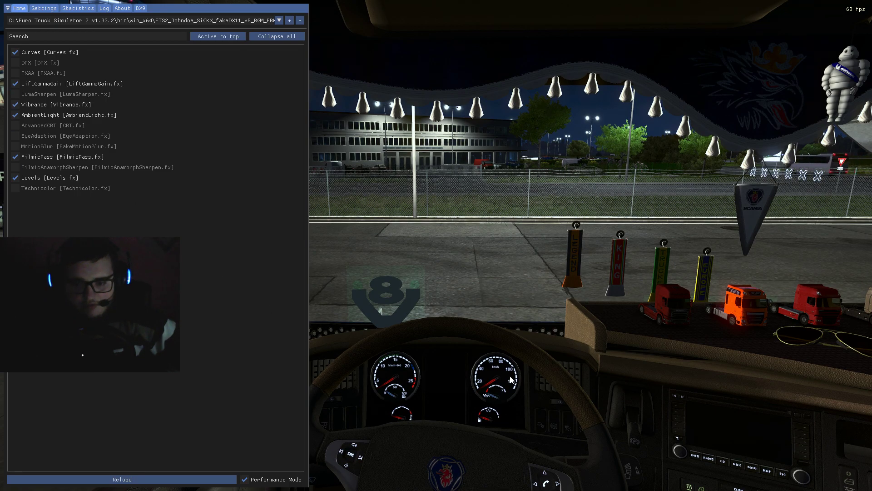
click(16, 94)
click(16, 94)
click(16, 94)
click(16, 95)
click(16, 95)
click(16, 94)
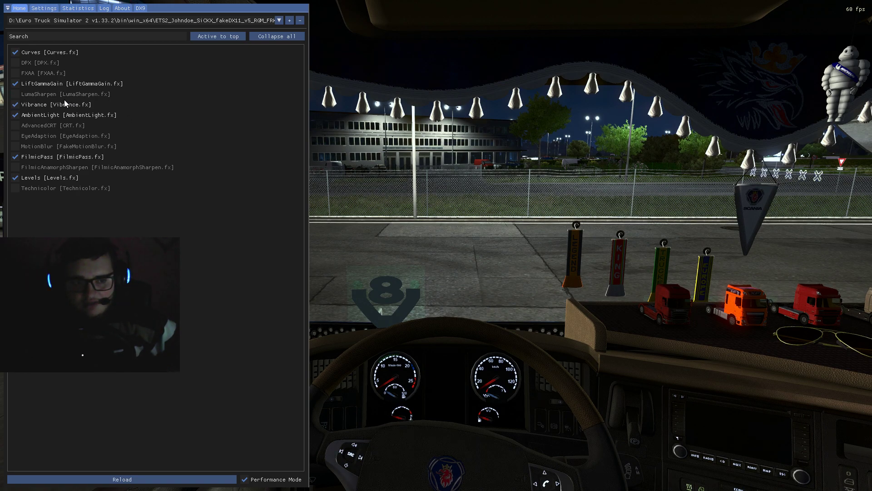
click(21, 95)
click(32, 97)
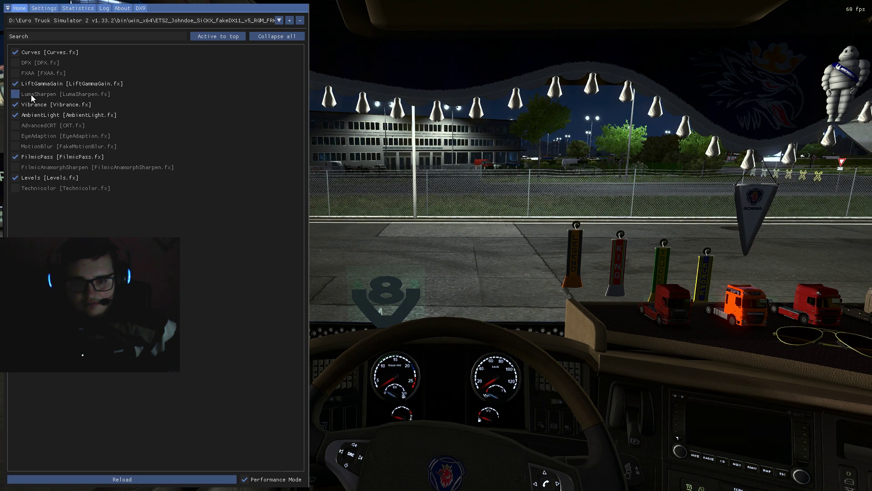
click(32, 97)
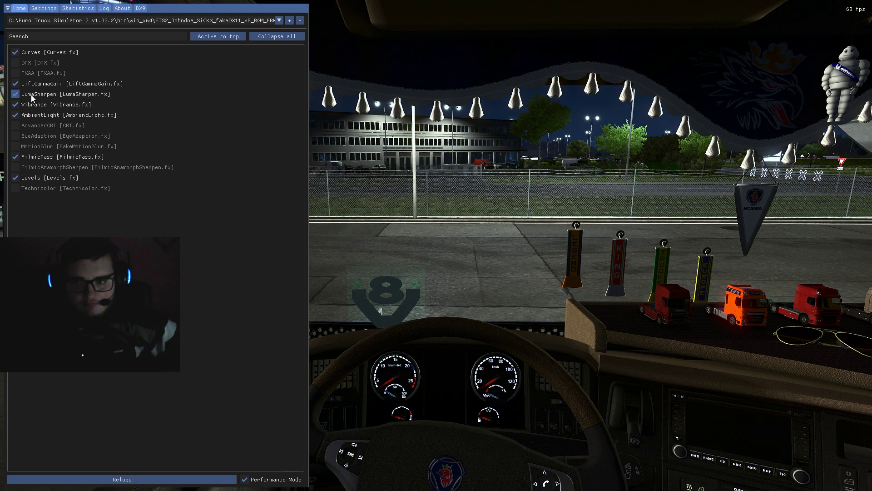
click(32, 98)
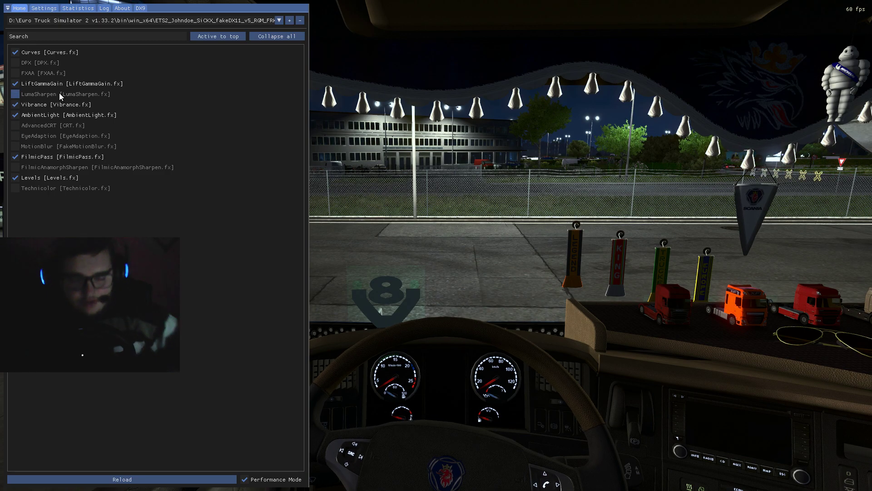
Hide the ReShade overlay, return to the exterior truck view and quit the game, confirming the exit
key(Home)
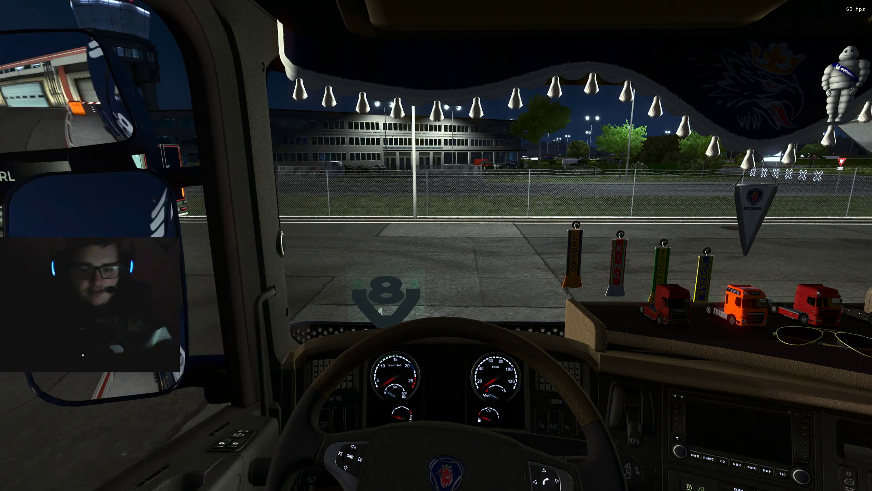
key(2)
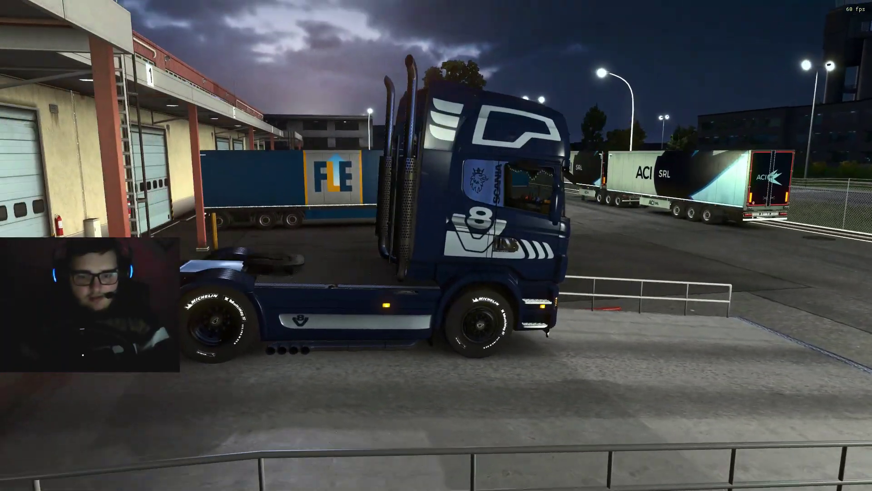
key(Escape)
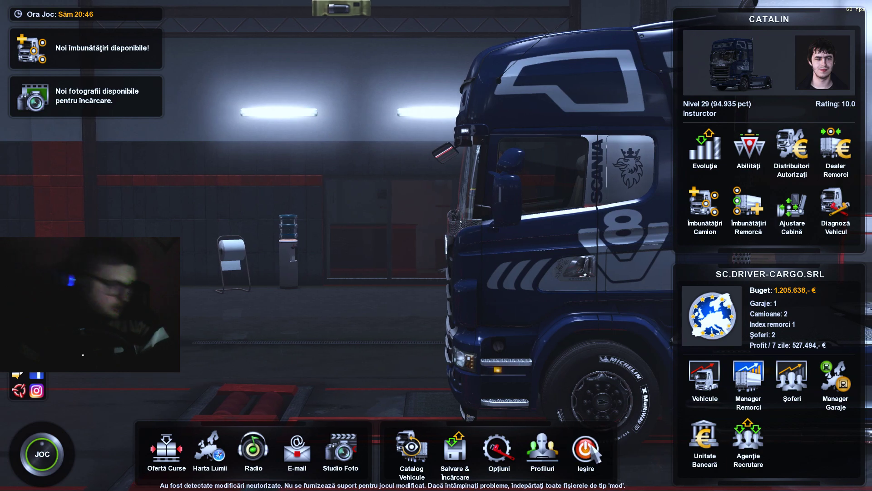
click(586, 450)
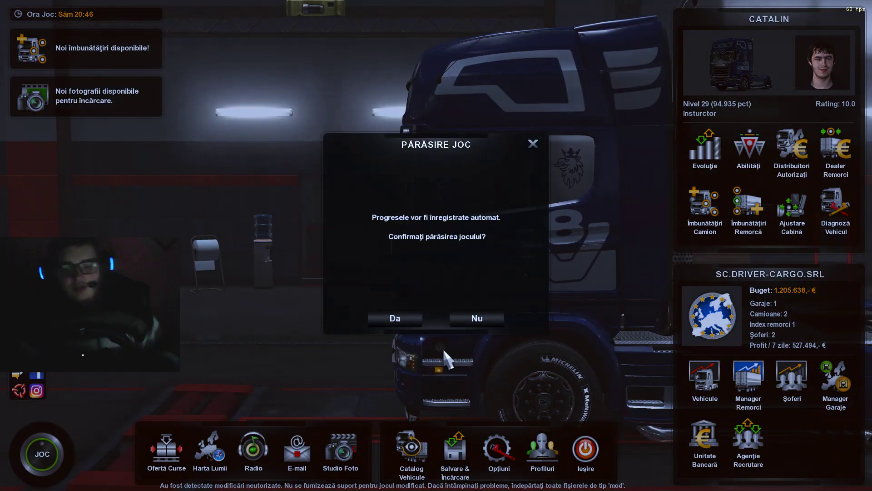
click(396, 321)
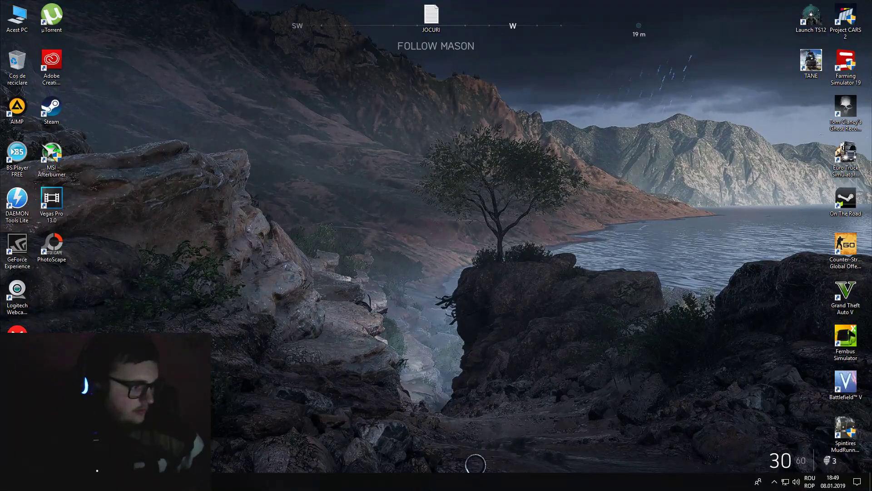
right_click(181, 212)
click(198, 239)
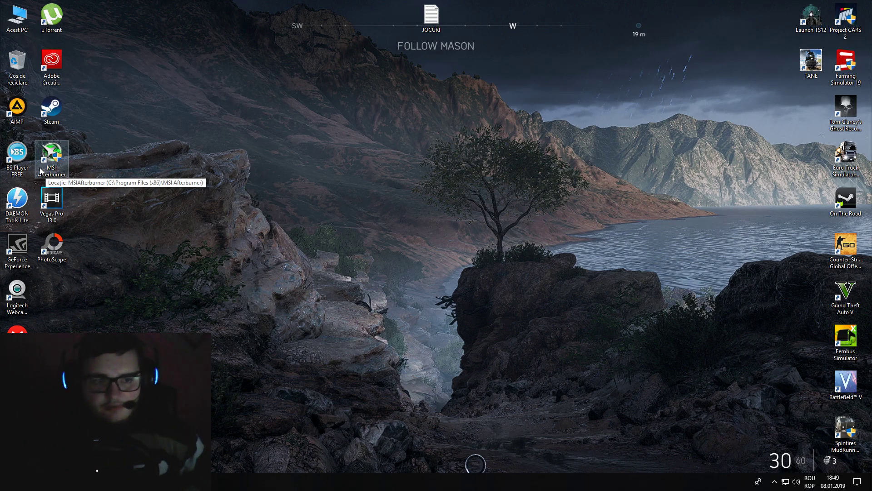
right_click(182, 91)
click(193, 117)
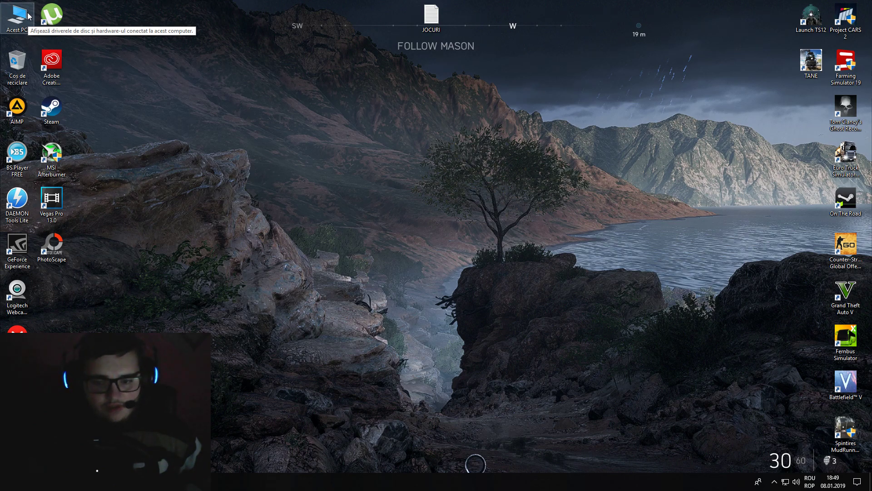
right_click(279, 119)
click(297, 143)
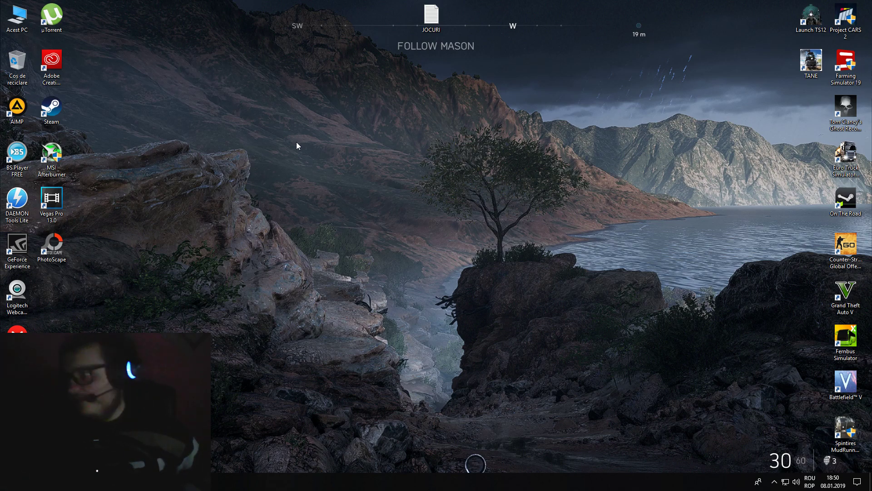
right_click(319, 142)
click(345, 167)
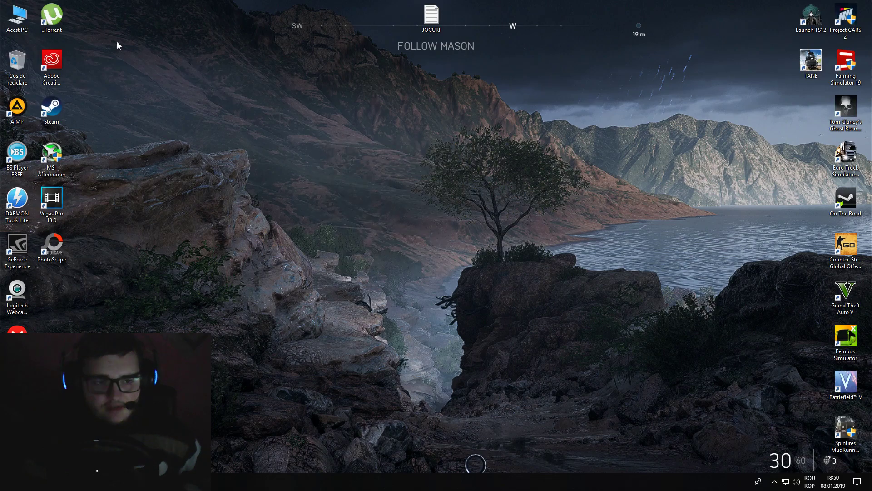
Open the Downloads folder (Descărcări) in File Explorer and refresh its contents
double_click(21, 25)
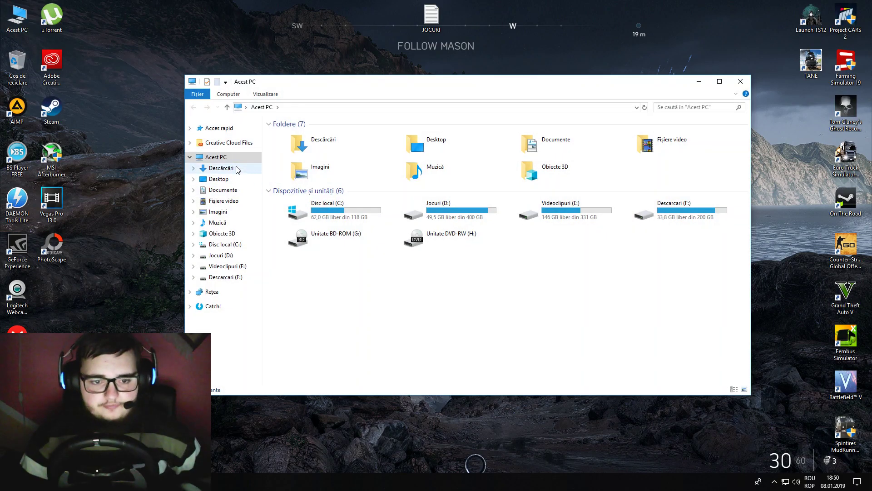
click(222, 168)
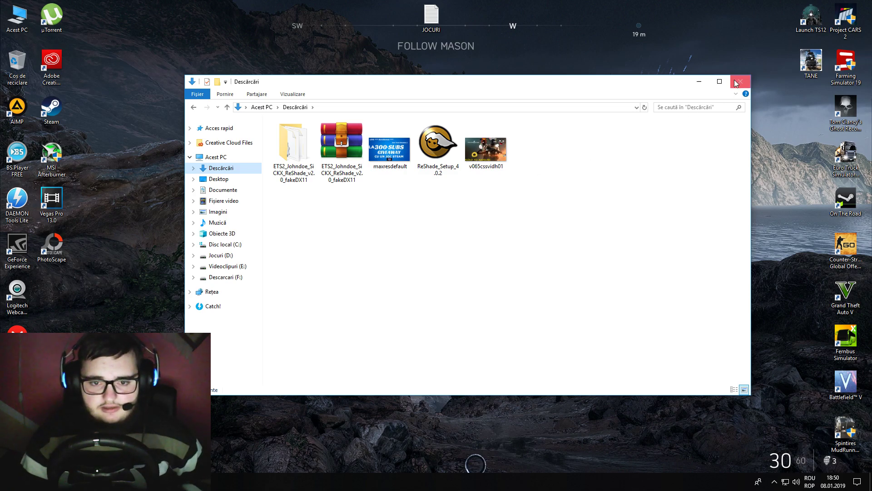
right_click(419, 212)
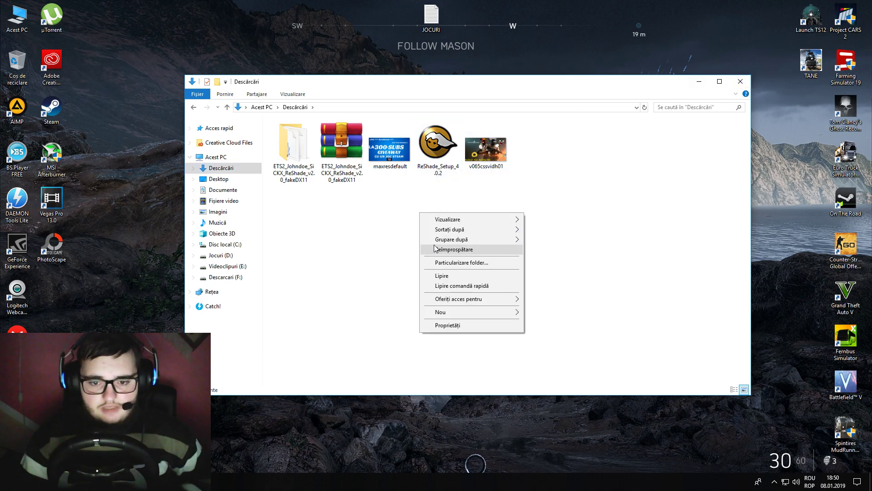
click(435, 249)
right_click(296, 15)
click(311, 44)
right_click(157, 50)
click(184, 78)
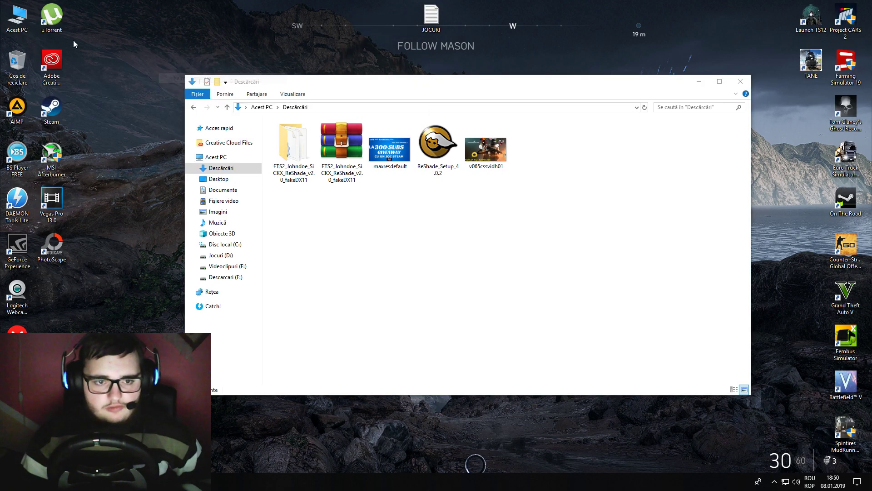
right_click(104, 29)
click(121, 57)
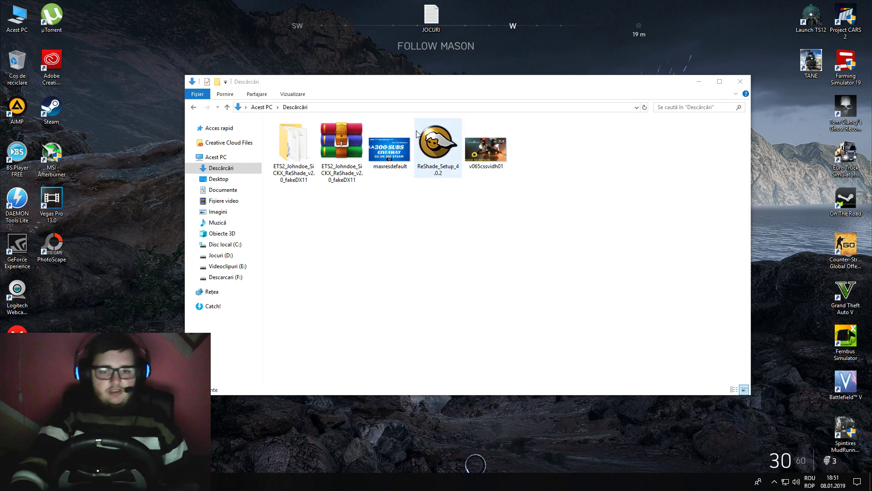
right_click(263, 47)
click(283, 74)
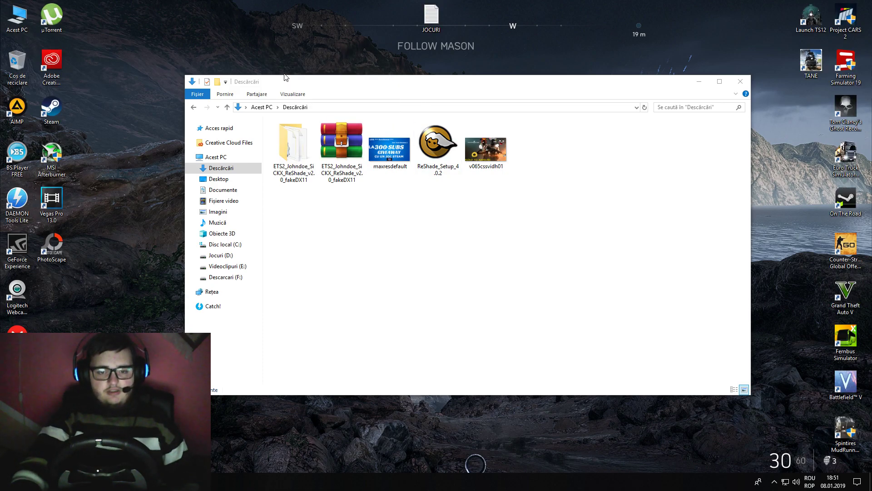
Select the ReShade_Setup_4.0.2 installer and the ETS2_Johndoe_SiCKX_ReShade_v2.0_fakeDX11 archive to point out the required files, and close the folder
click(426, 138)
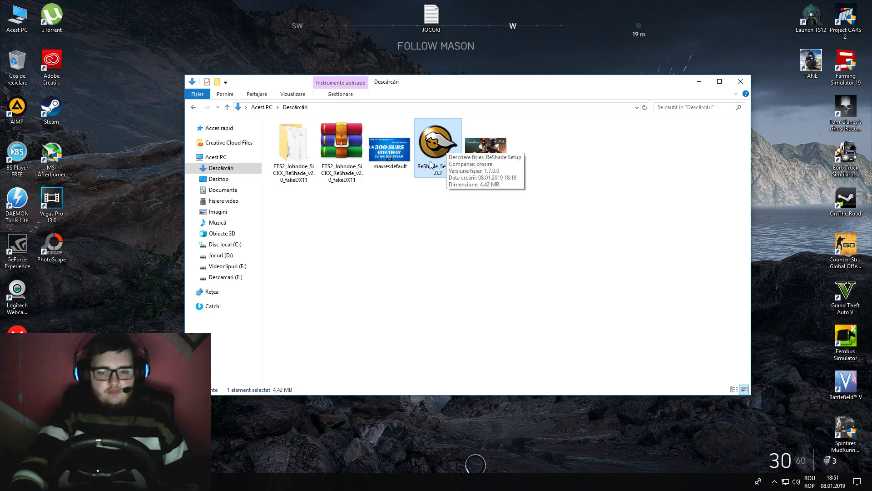
click(340, 152)
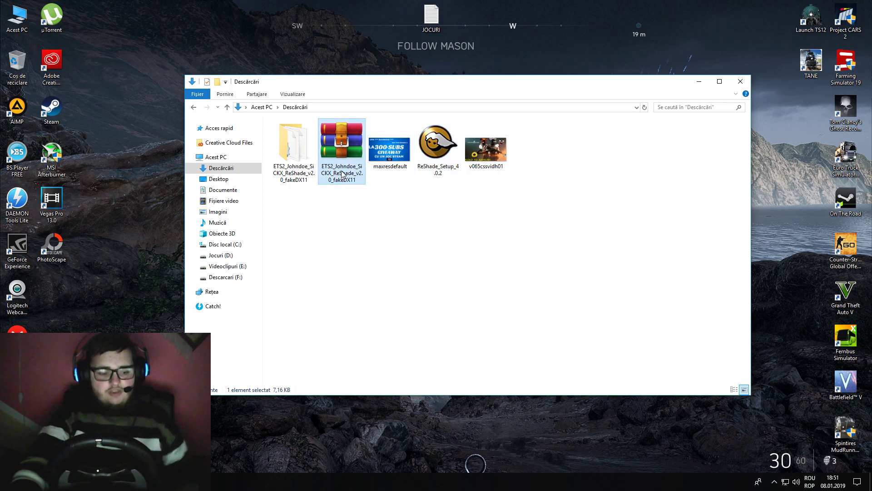
ctrl+click(437, 146)
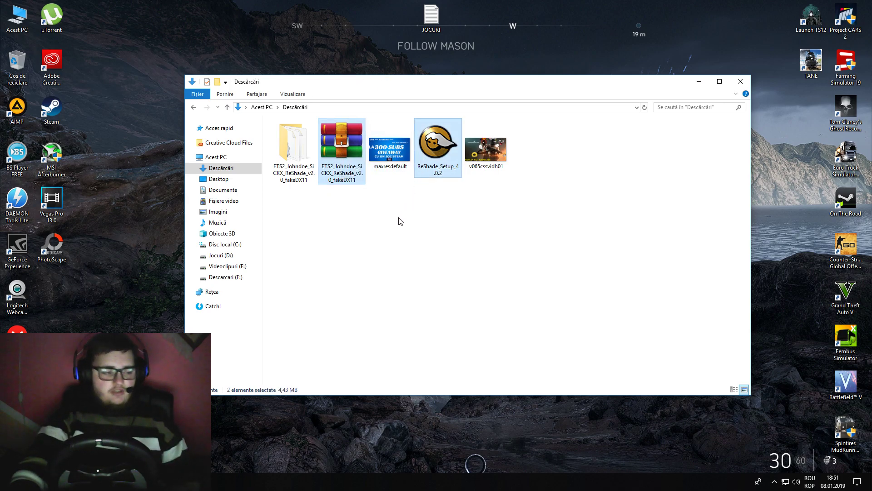
click(746, 84)
right_click(364, 72)
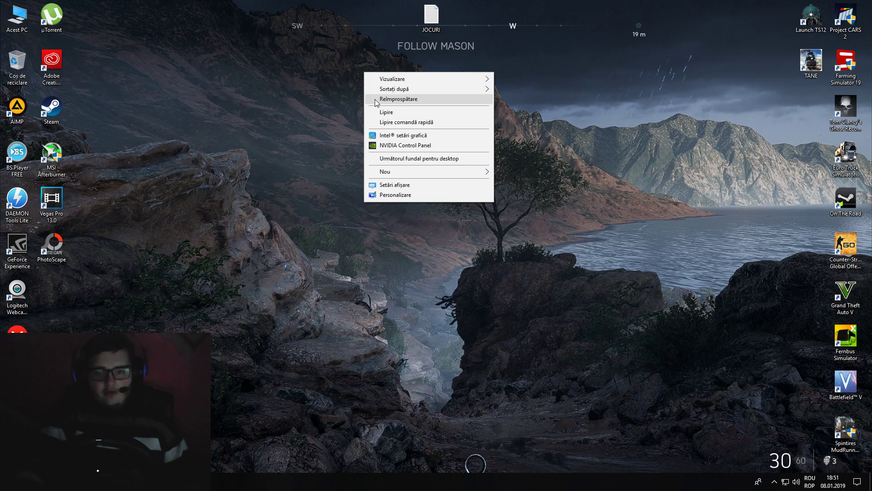
click(375, 99)
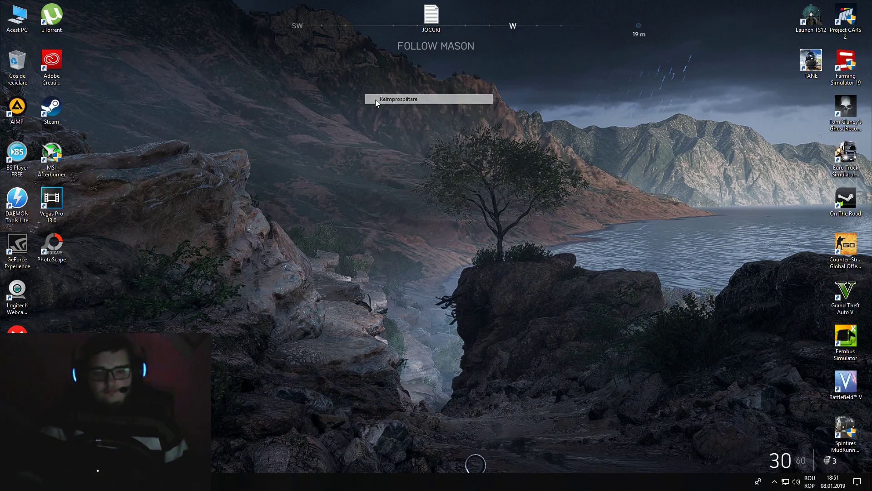
right_click(171, 27)
click(182, 53)
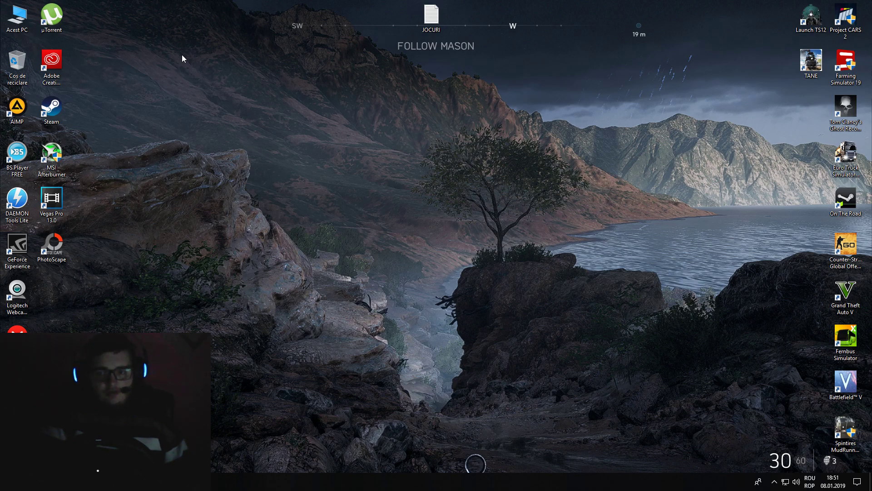
right_click(182, 59)
click(194, 80)
right_click(194, 78)
click(199, 101)
right_click(199, 102)
click(225, 124)
right_click(698, 135)
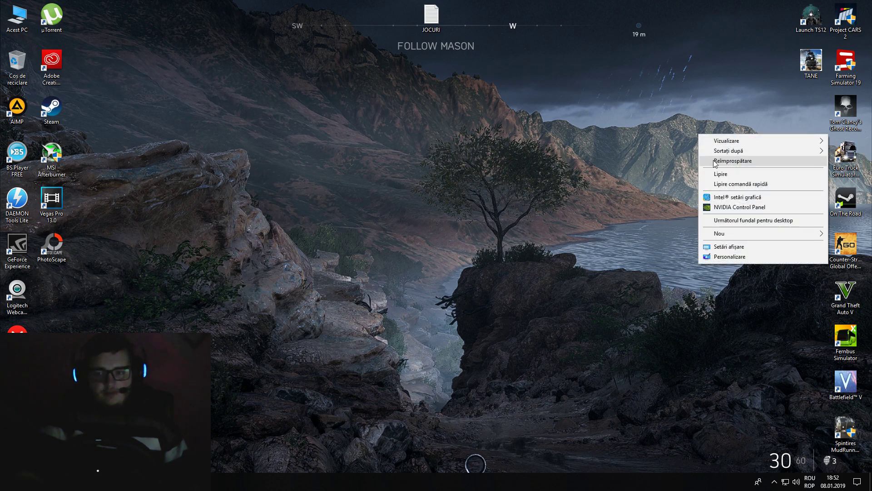
click(714, 161)
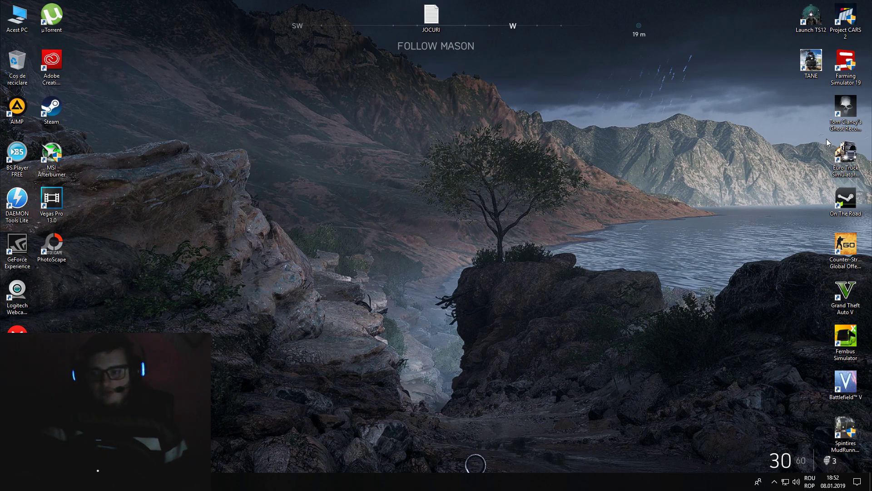
click(864, 180)
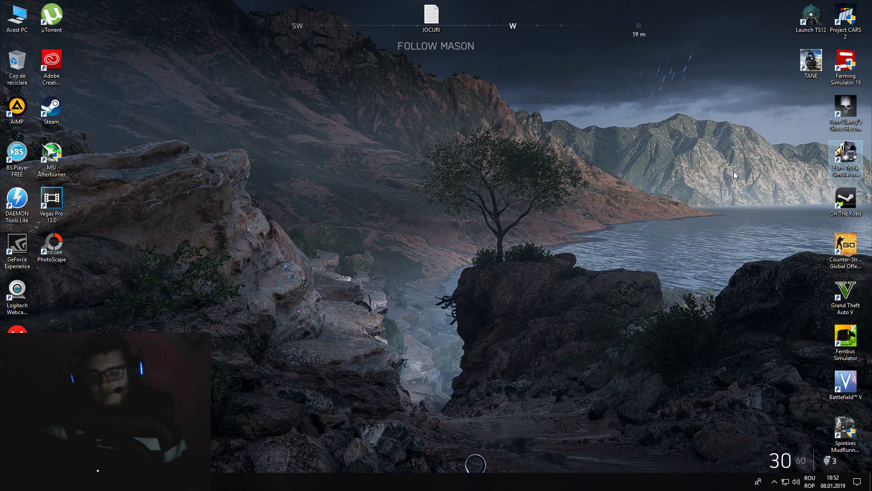
drag(383, 125, 614, 267)
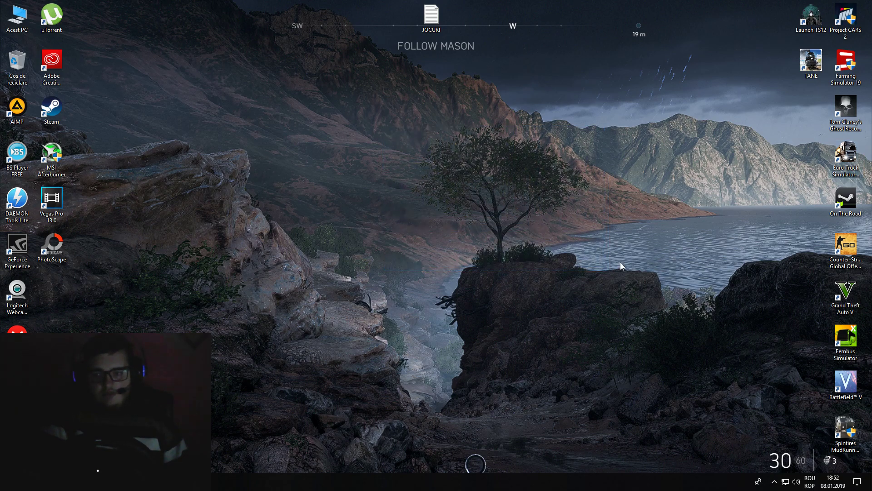
right_click(564, 76)
click(576, 104)
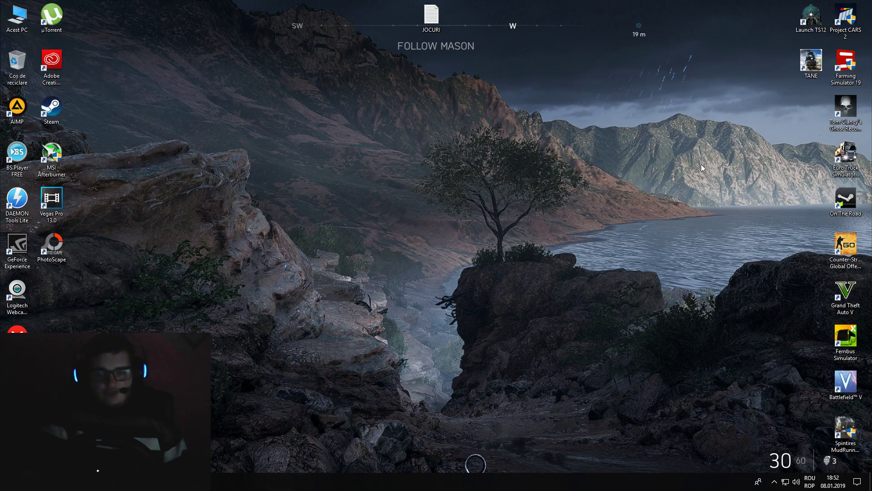
right_click(218, 31)
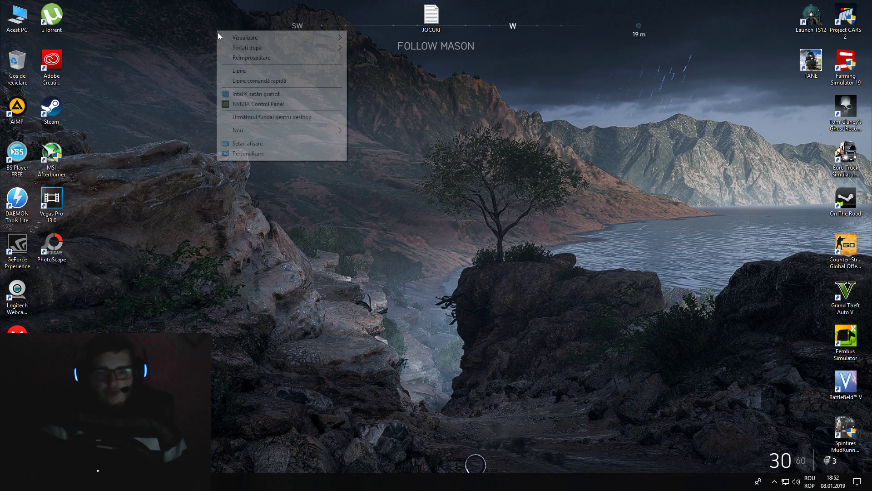
click(230, 59)
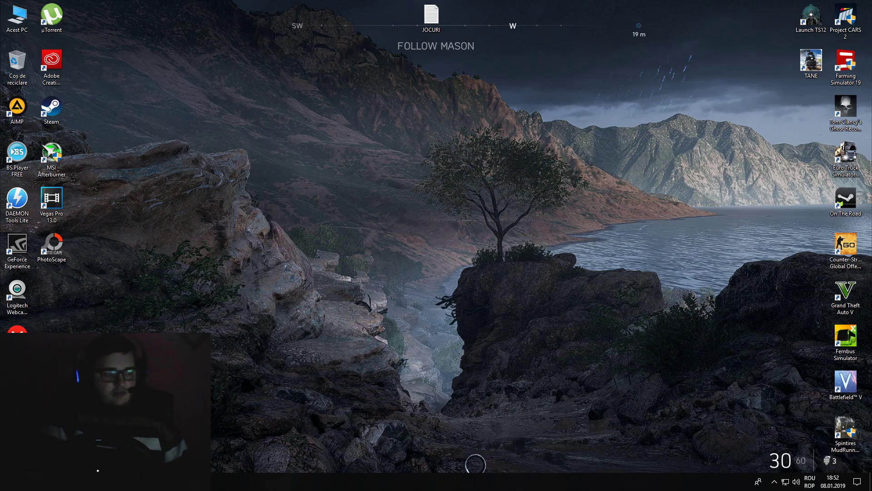
Switch to OBS and bring its recording window to the front over the desktop
key(alt+Tab)
drag(262, 68, 449, 73)
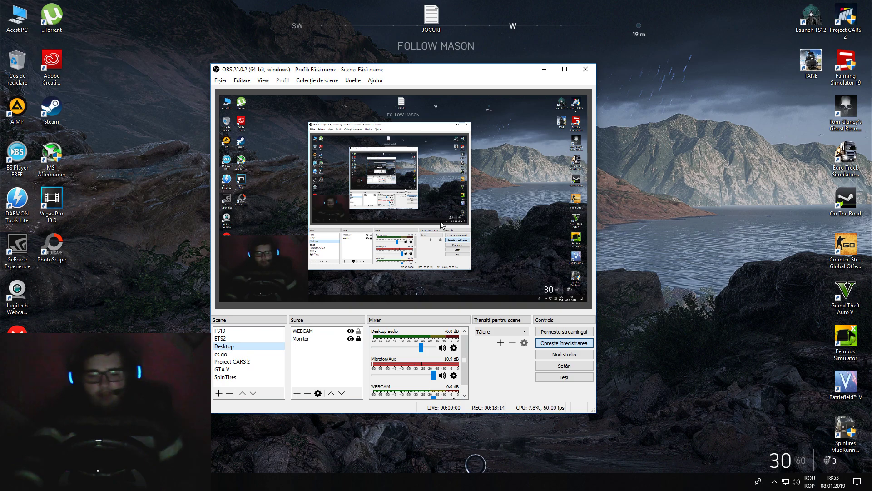
right_click(615, 183)
click(636, 210)
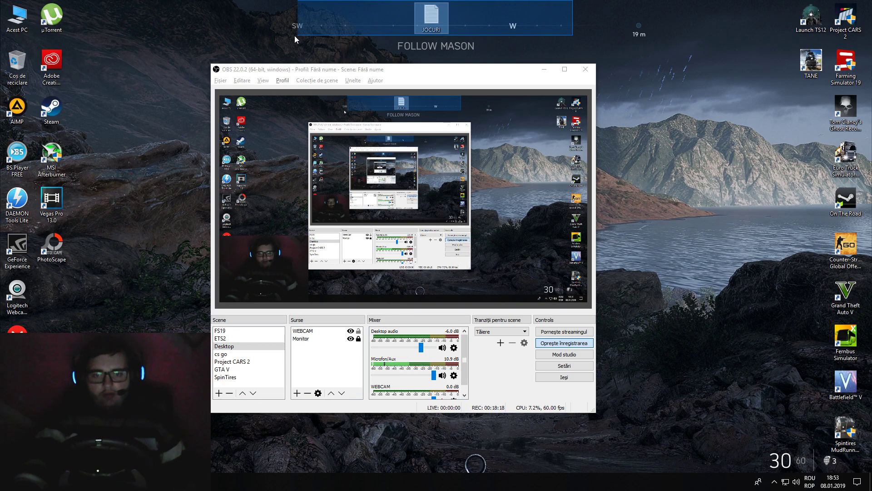
right_click(201, 21)
click(211, 48)
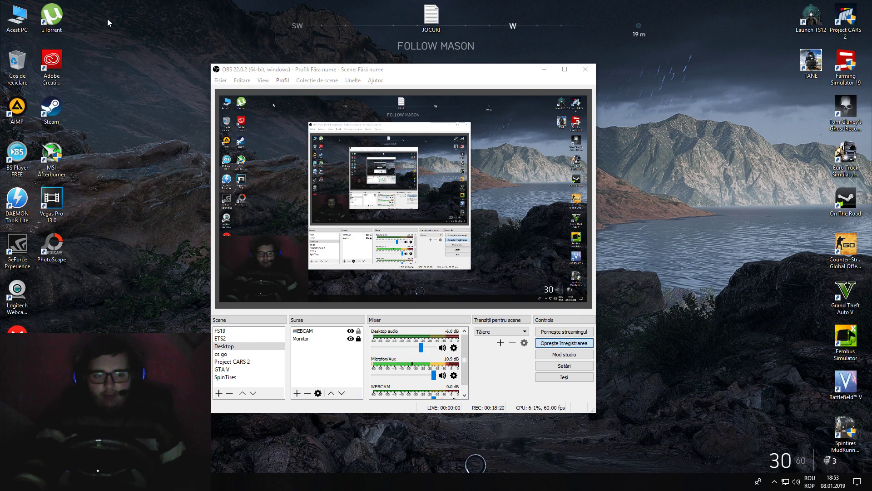